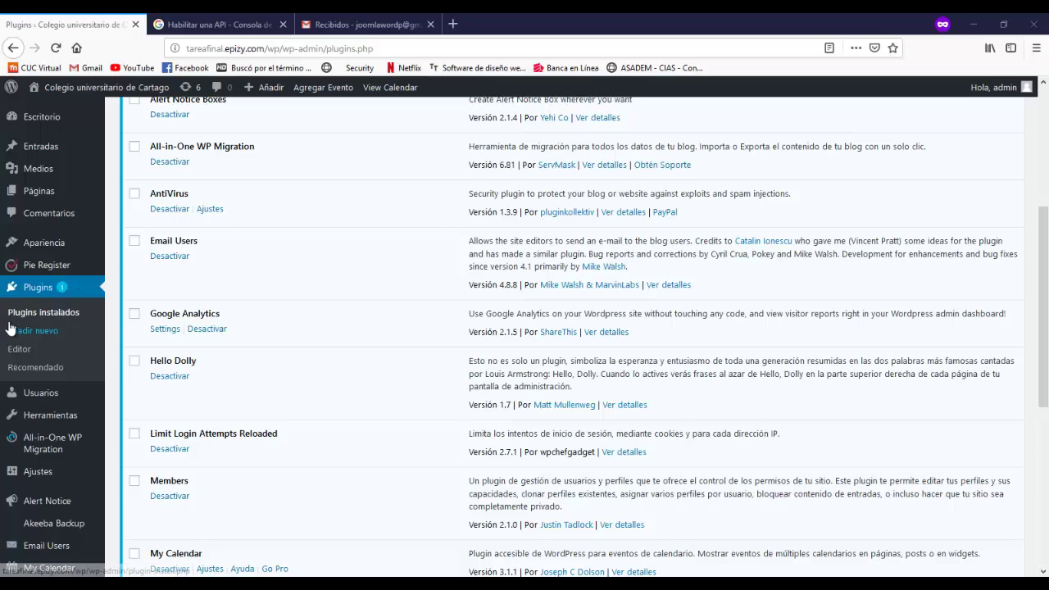
- Scroll through and read the WP Mail SMTP plugin description
left_click_drag(1046, 256, 1047, 192)
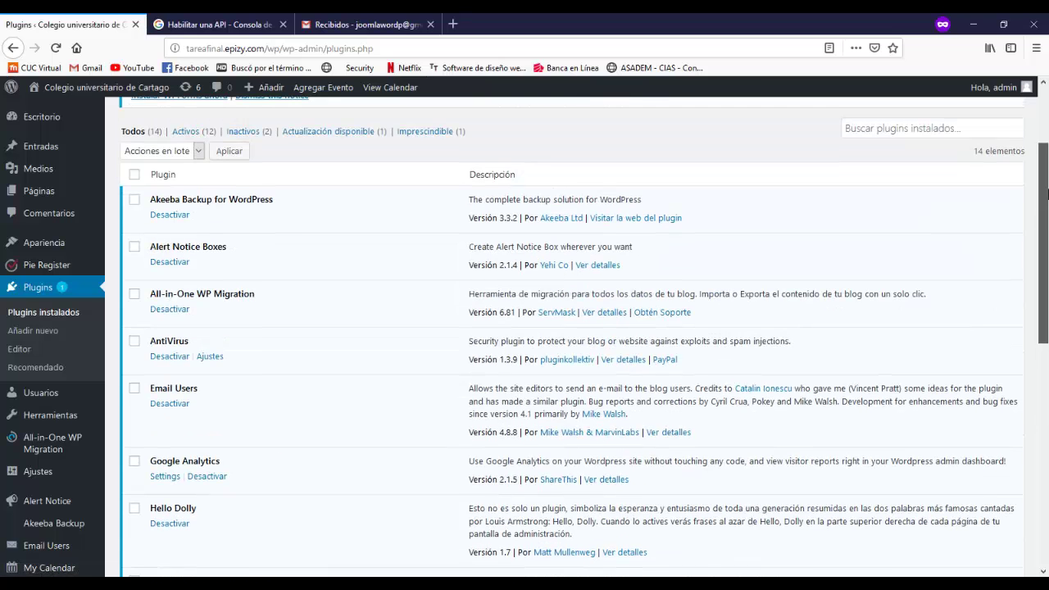
scroll(594, 224, "down", 2)
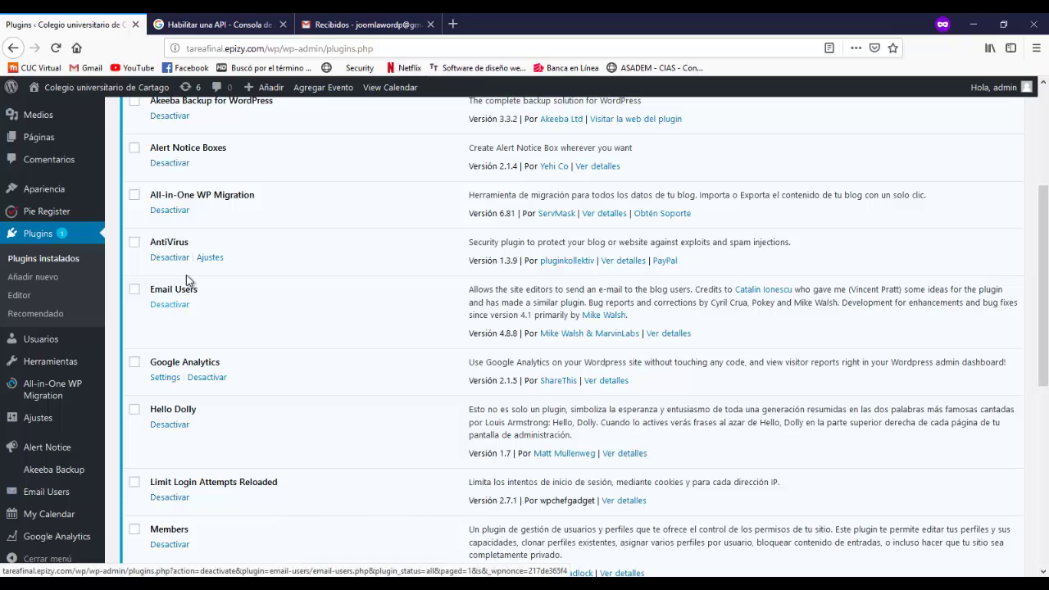
scroll(992, 405, "down", 8)
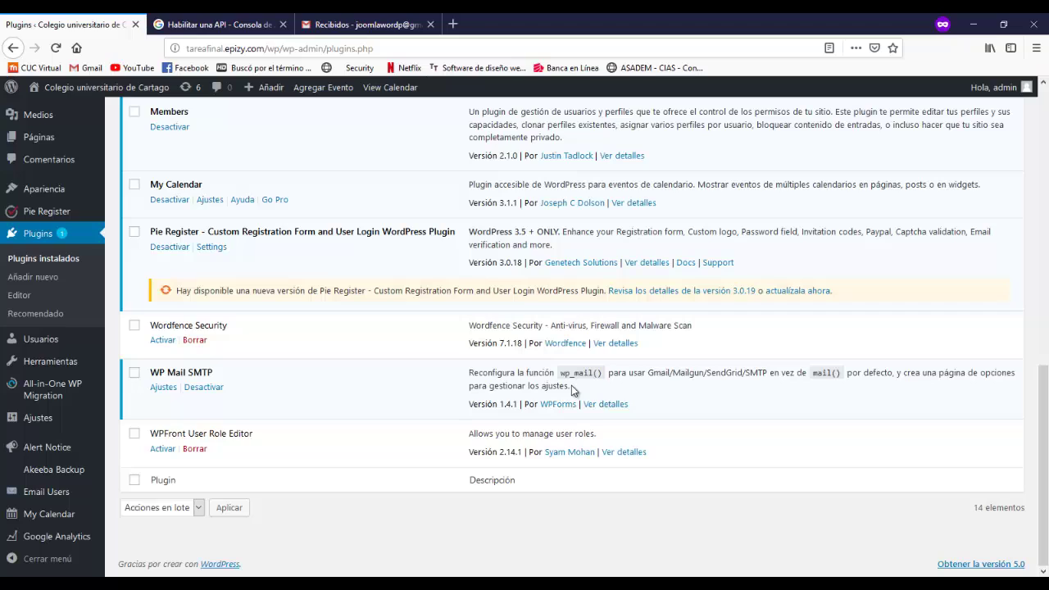
left_click_drag(571, 385, 471, 385)
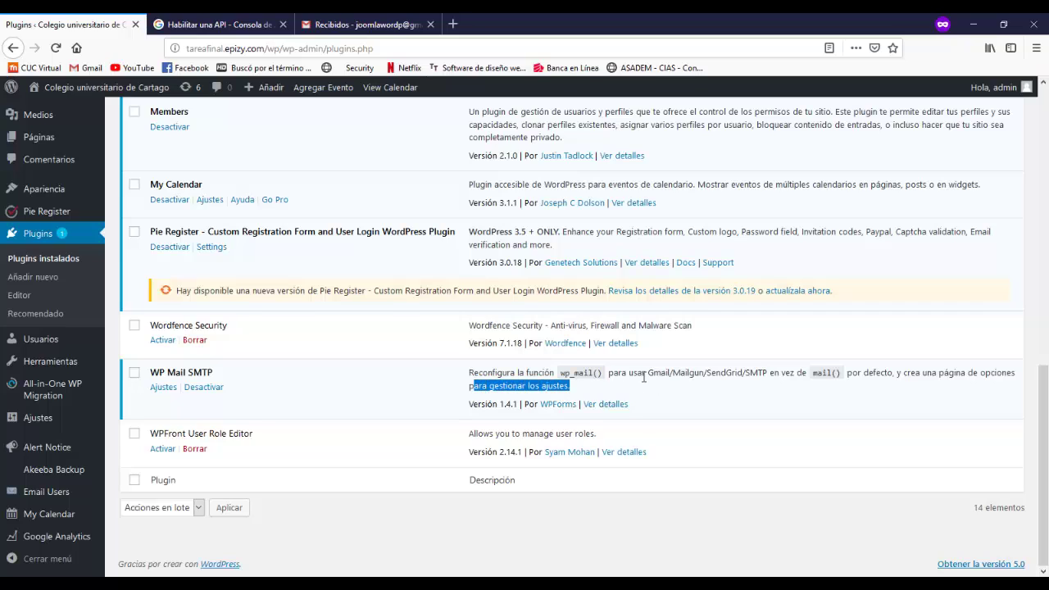
left_click(608, 393)
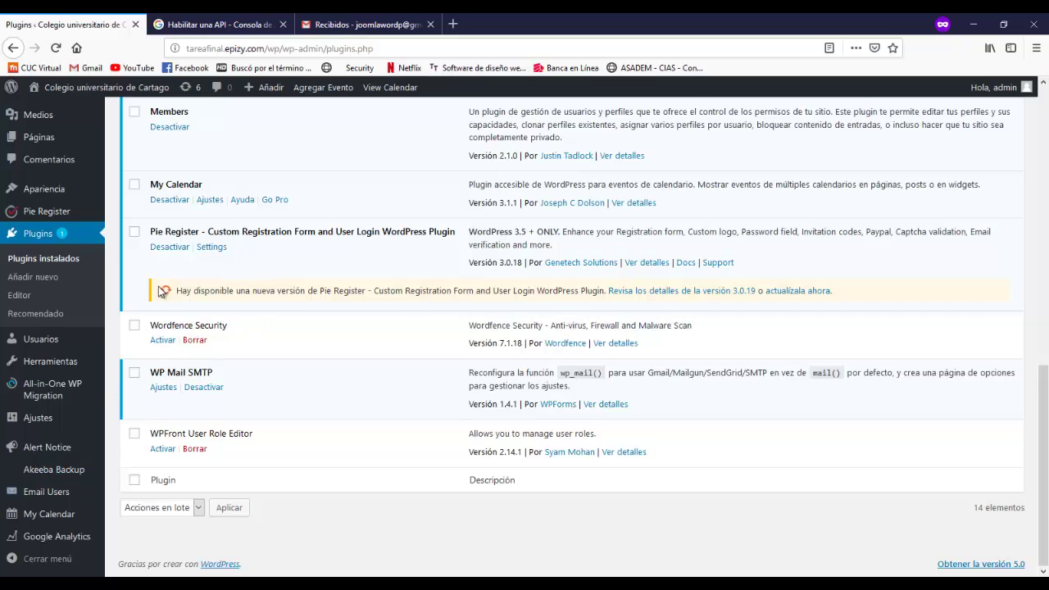
- Open WP Mail SMTP Ajustes and scroll down to the Gmail mailer fields
left_click(163, 388)
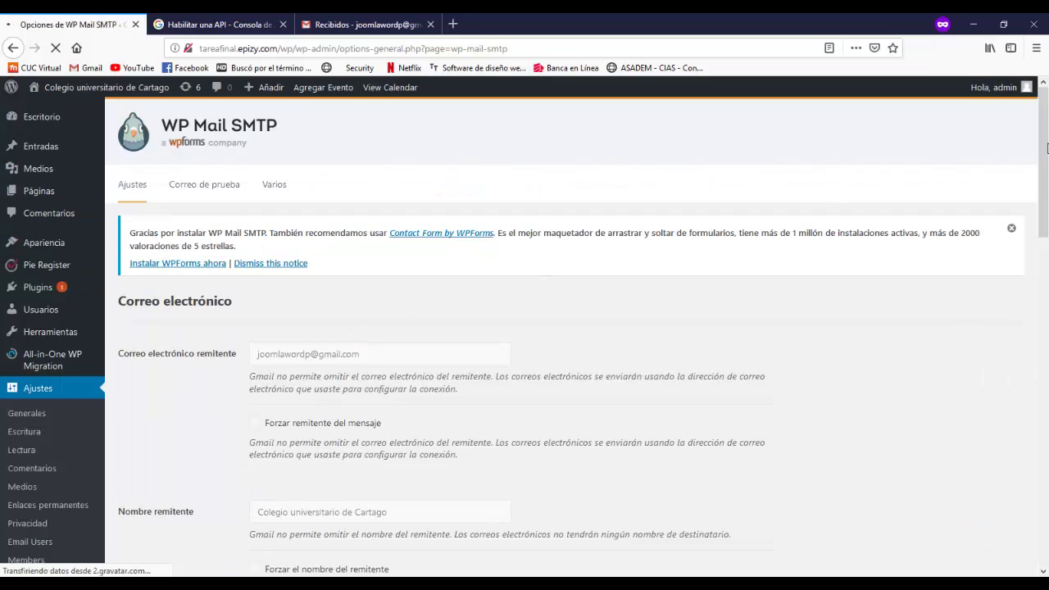
left_click_drag(1046, 147, 1047, 266)
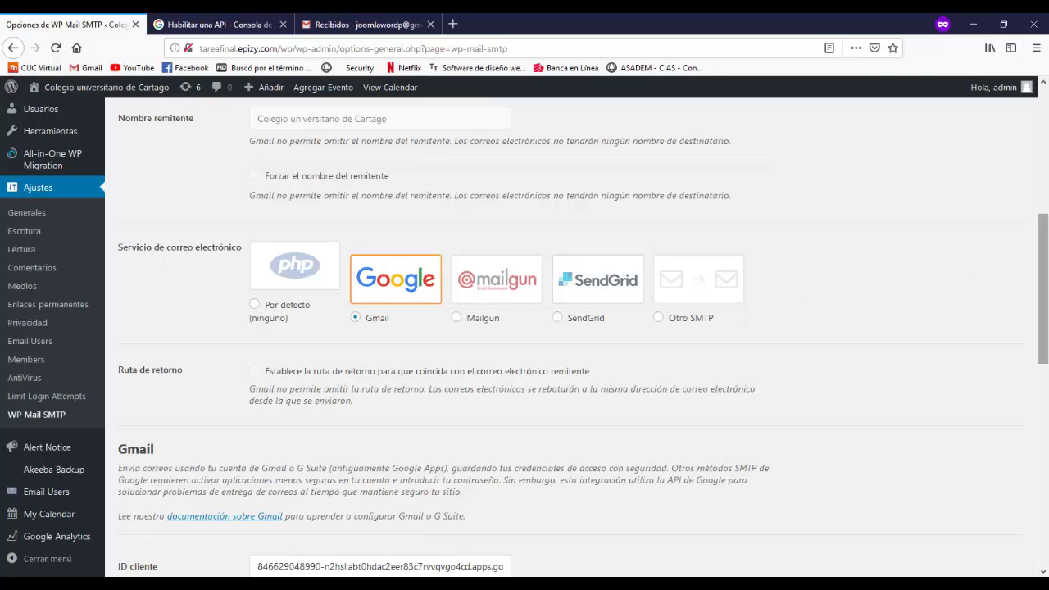
left_click_drag(1042, 232, 1045, 346)
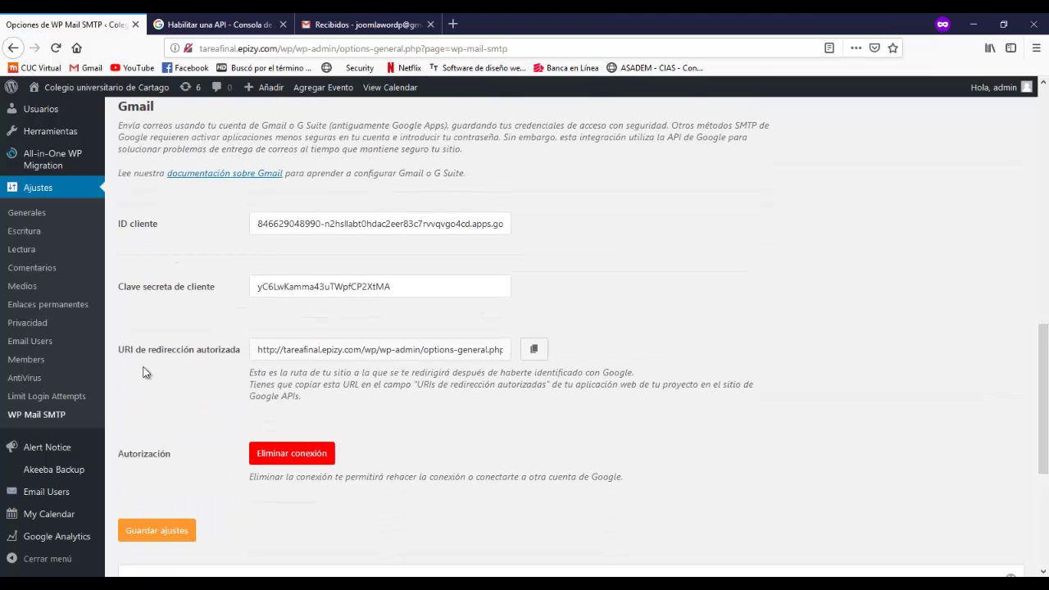
- Register the Gmail API under 'Crear proyecto' until 'La API está habilitada' appears
left_click(221, 22)
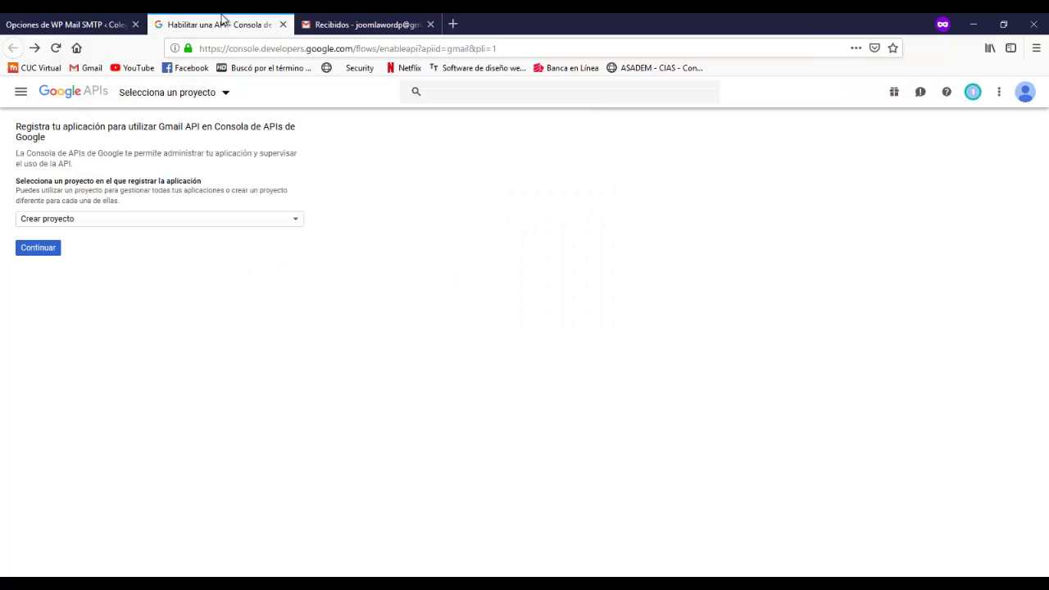
left_click(521, 47)
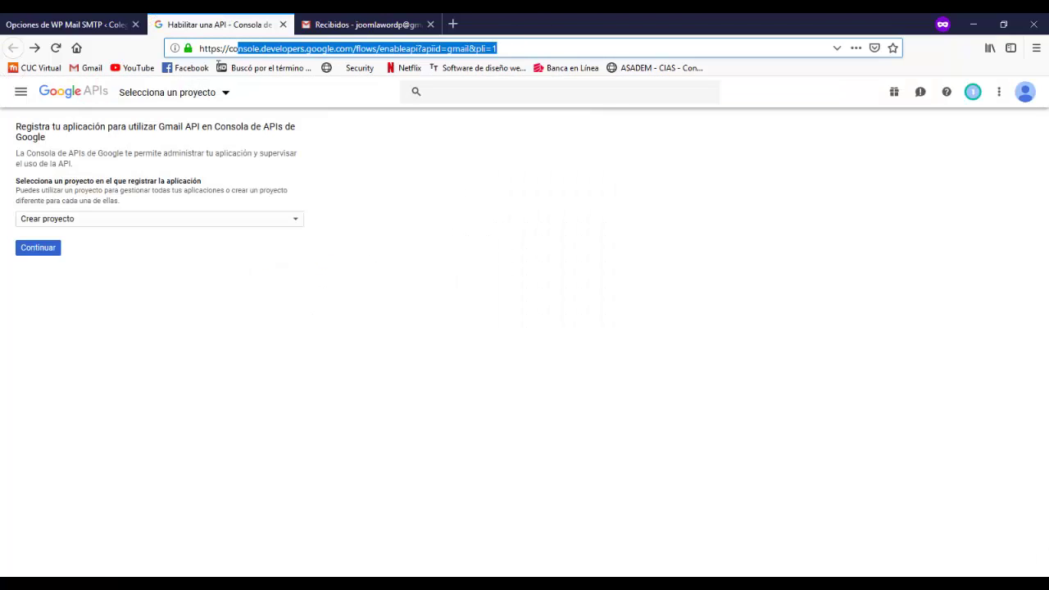
left_click(397, 148)
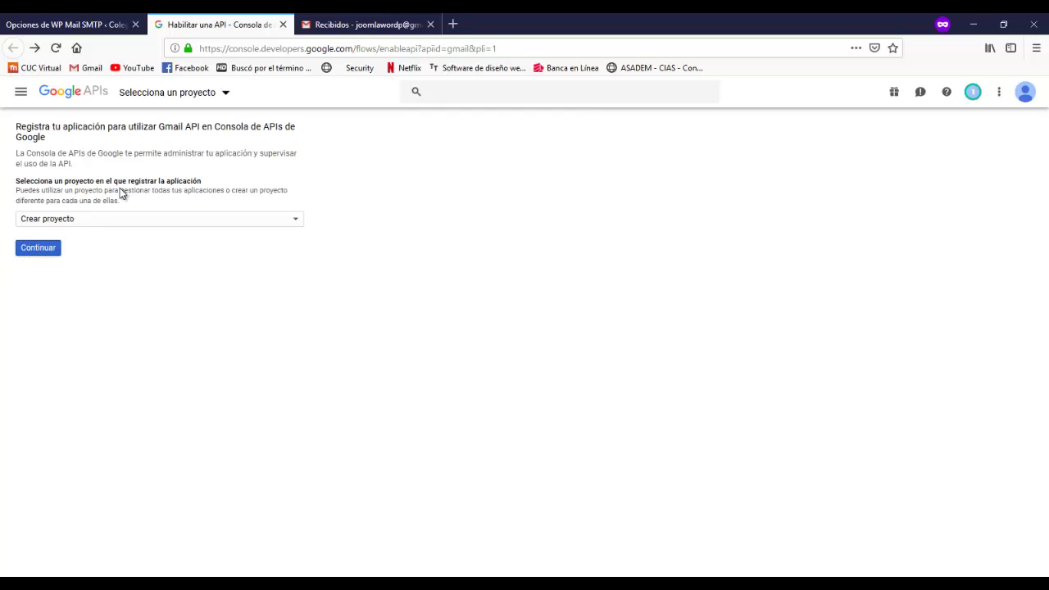
left_click(36, 249)
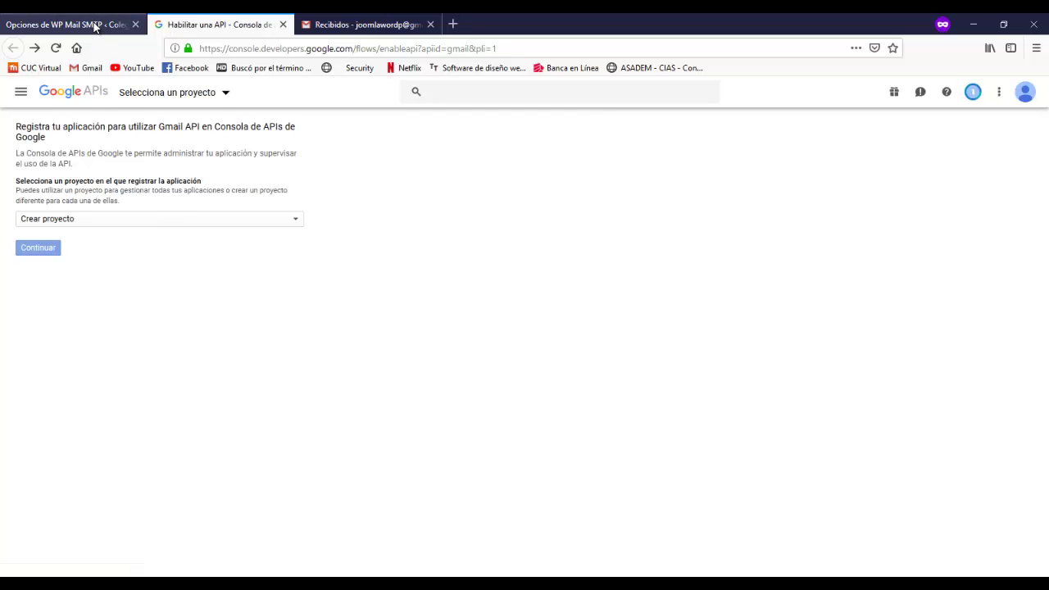
left_click(92, 25)
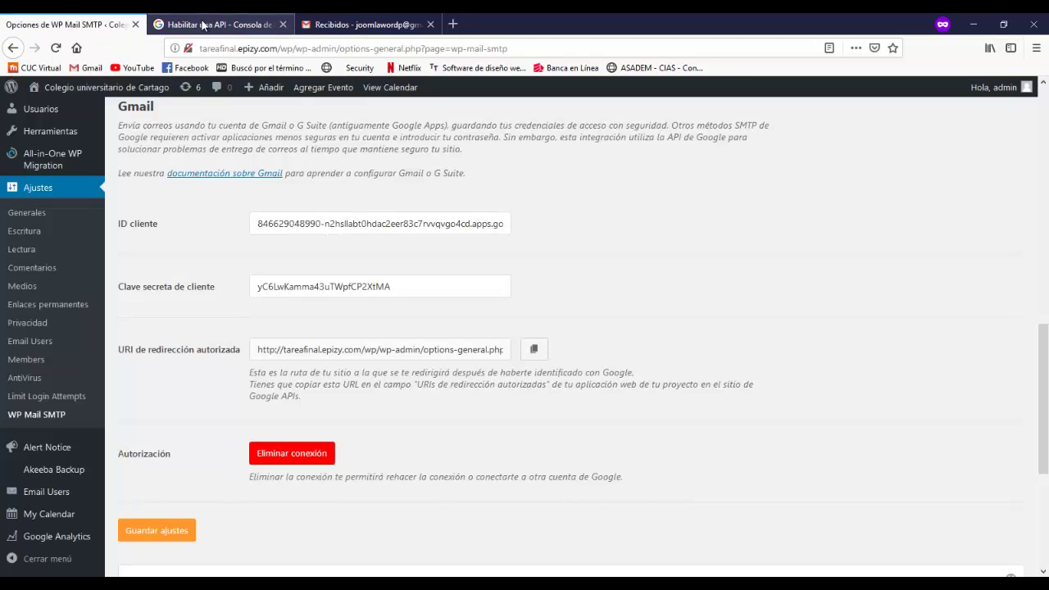
left_click(205, 26)
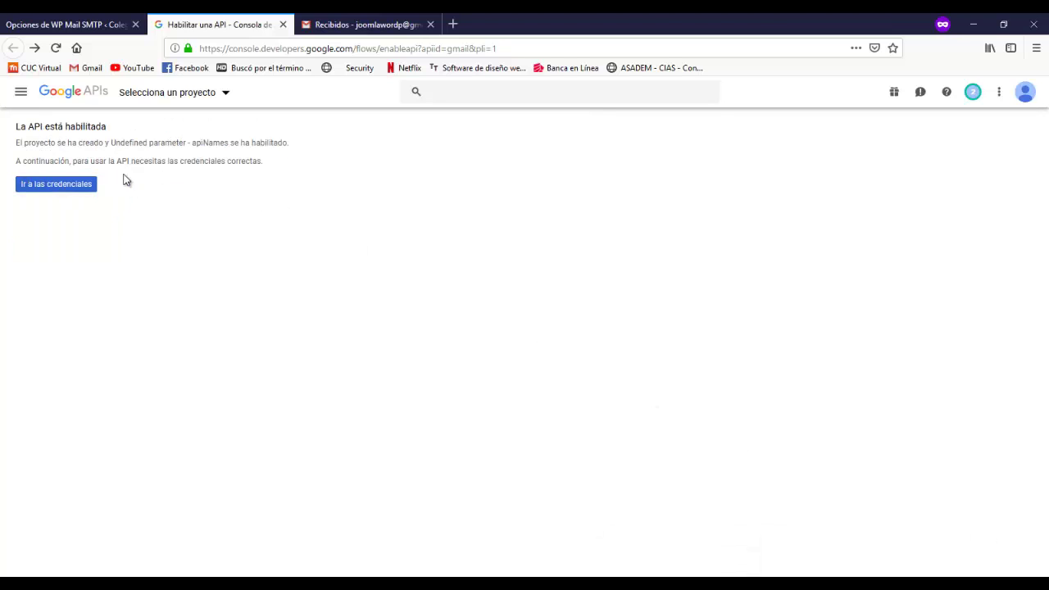
- Request Gmail API credentials for a 'Servidor web' accessing 'Datos de usuario'
left_click(52, 182)
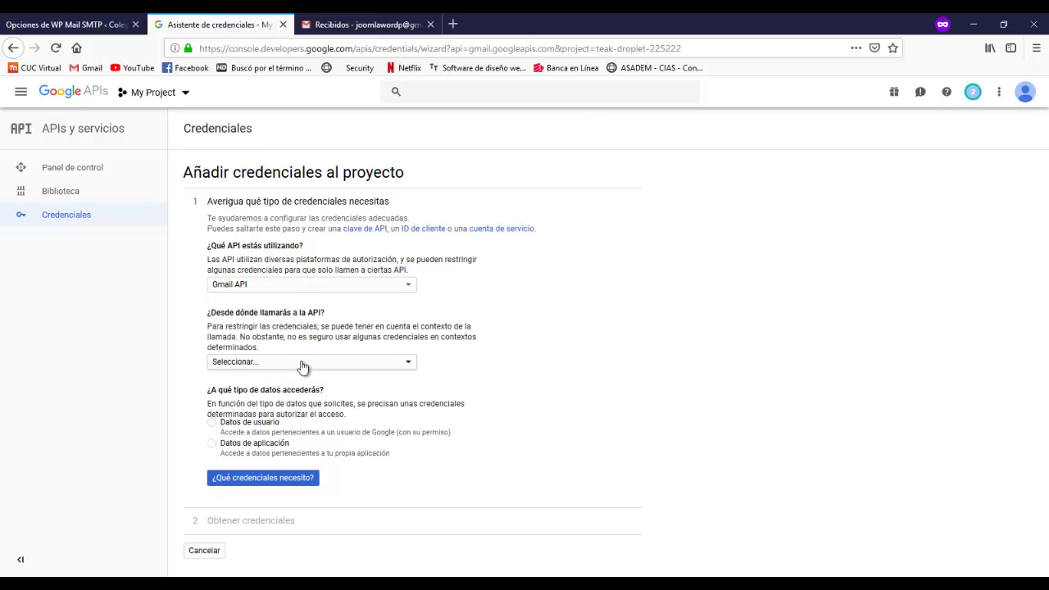
left_click(300, 364)
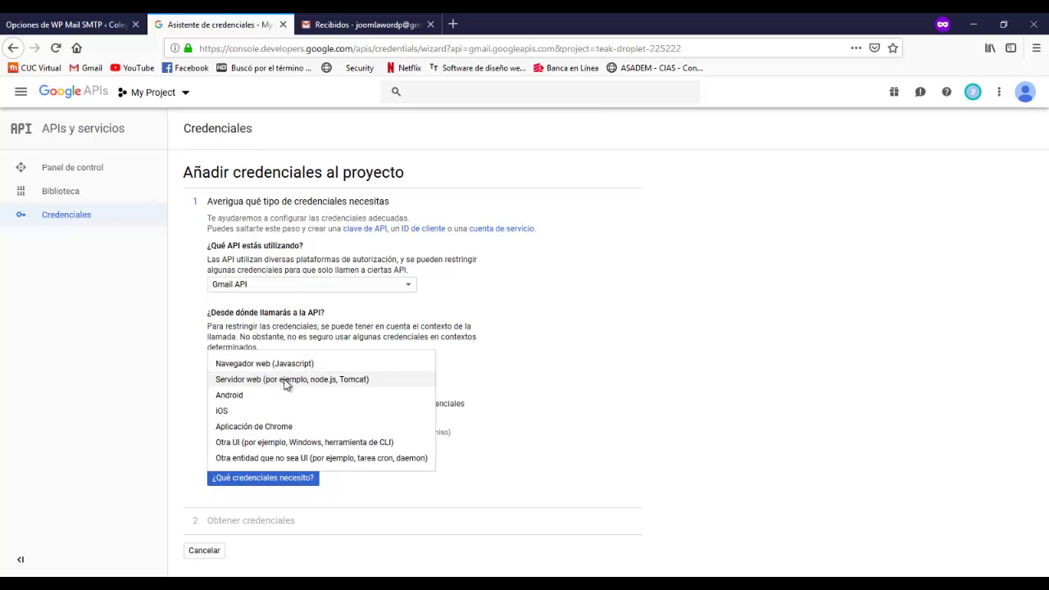
left_click(286, 382)
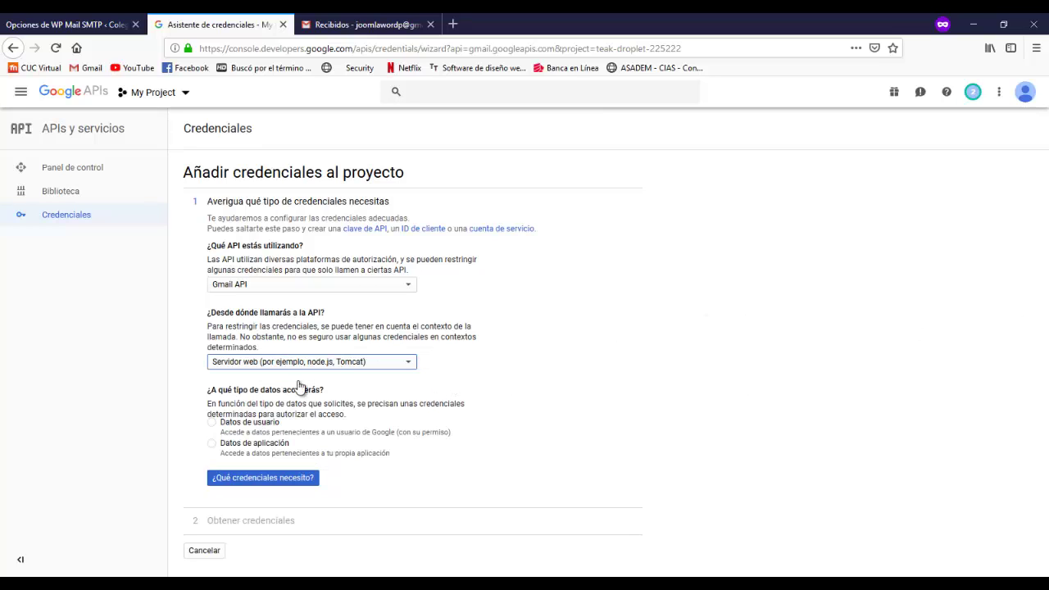
left_click(212, 425)
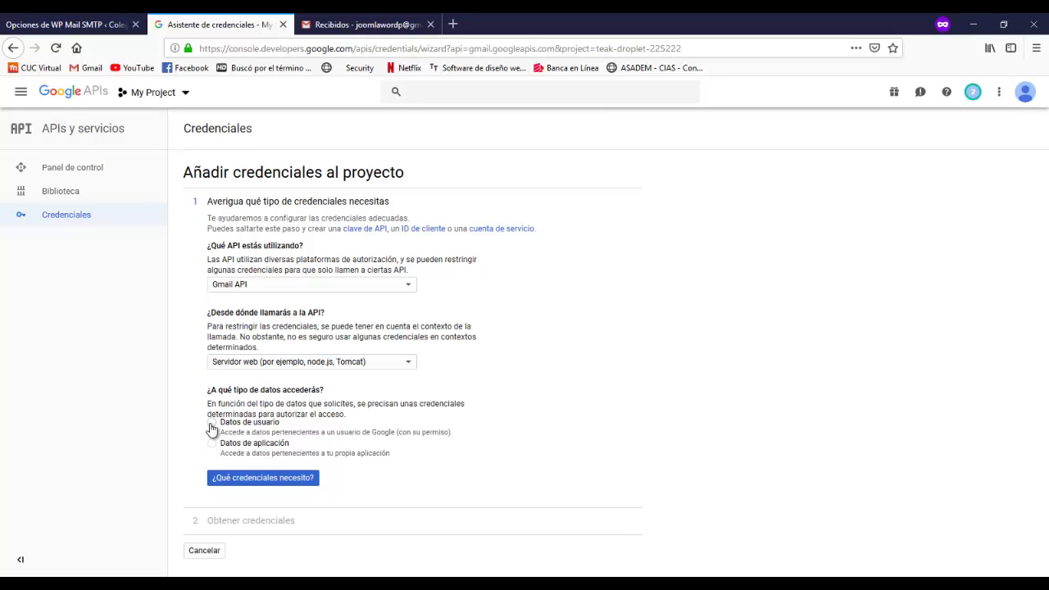
left_click(268, 479)
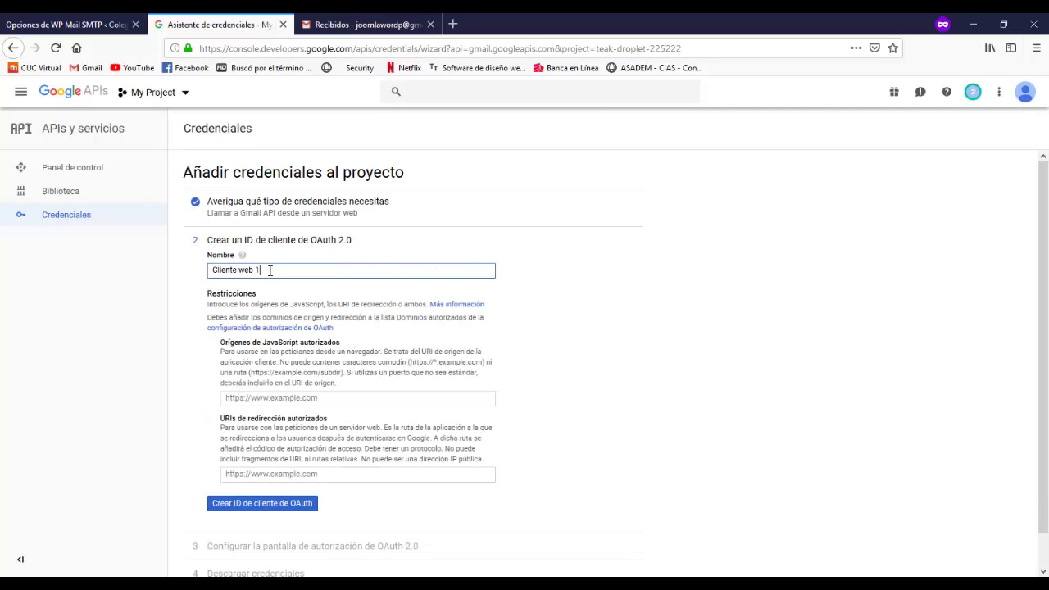
- Name the OAuth client 'CorreosWP' and copy the redirect URI from WP Mail SMTP
left_click_drag(270, 271, 119, 246)
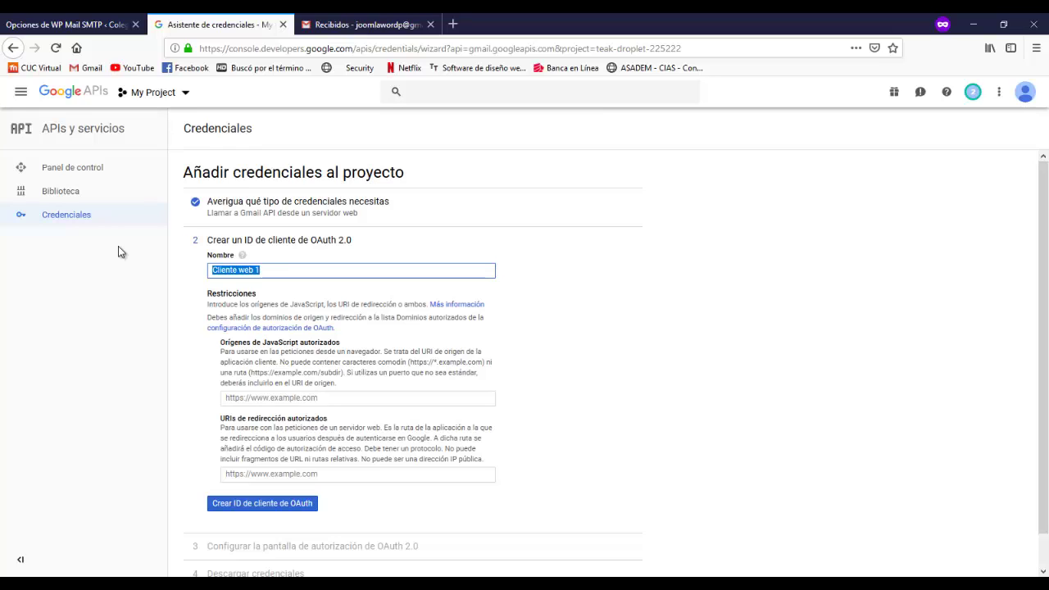
type("CorreosWP")
left_click(262, 401)
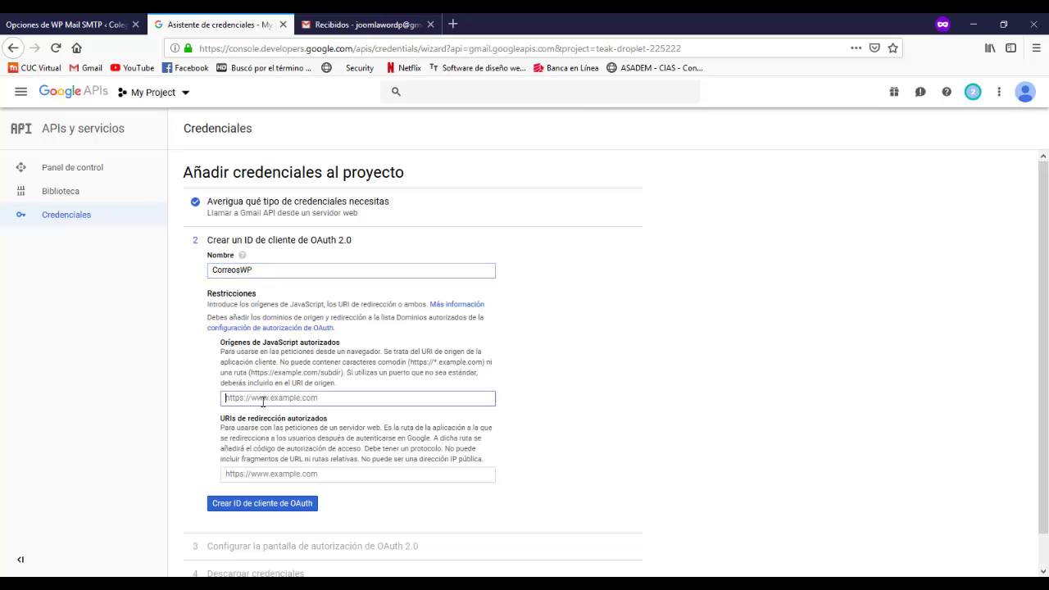
left_click(66, 25)
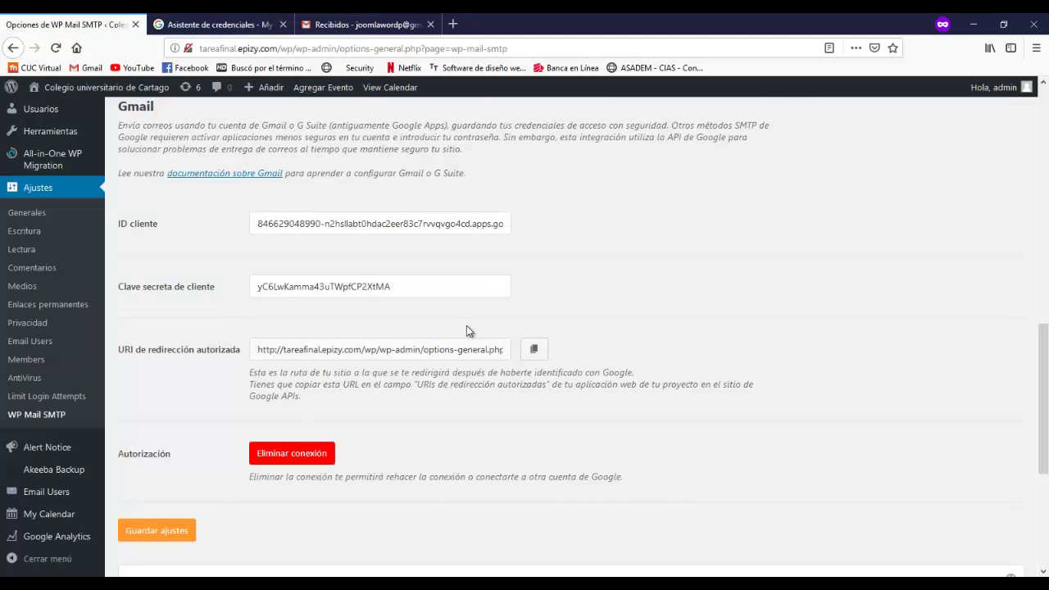
left_click(537, 350)
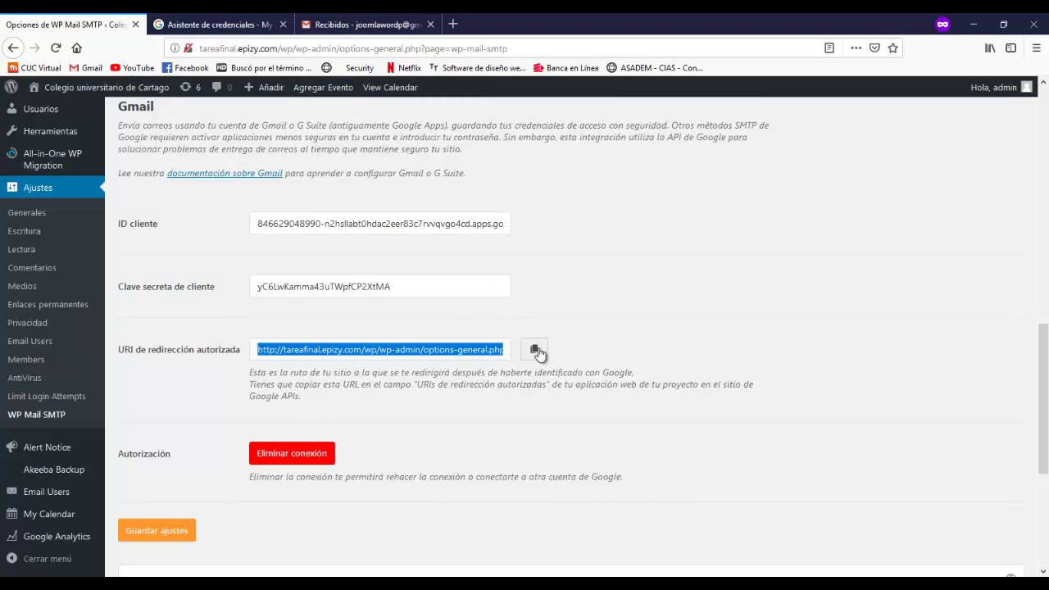
left_click(201, 20)
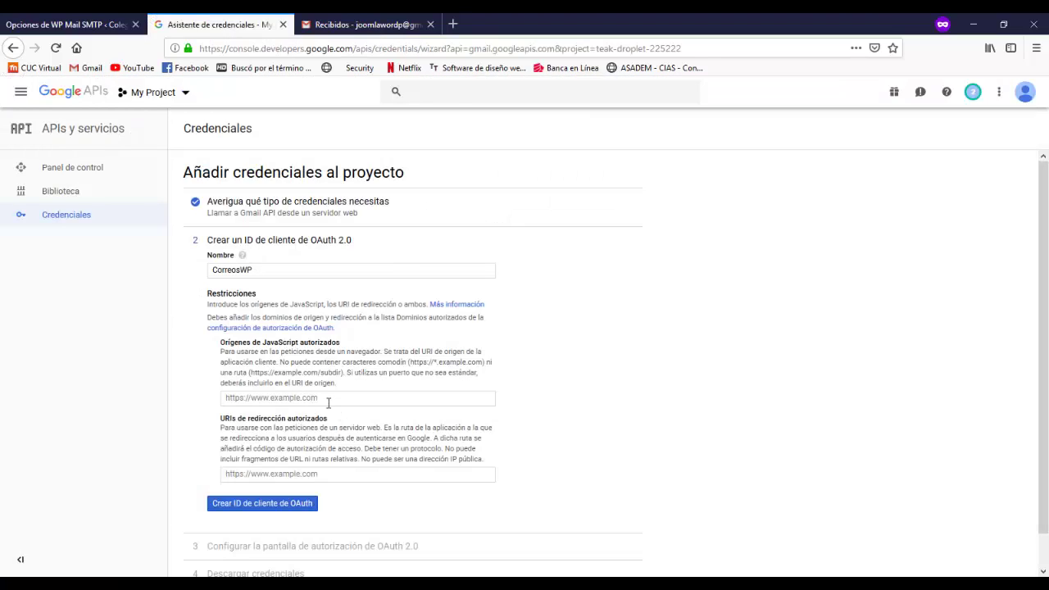
left_click(327, 400)
key("ctrl+v")
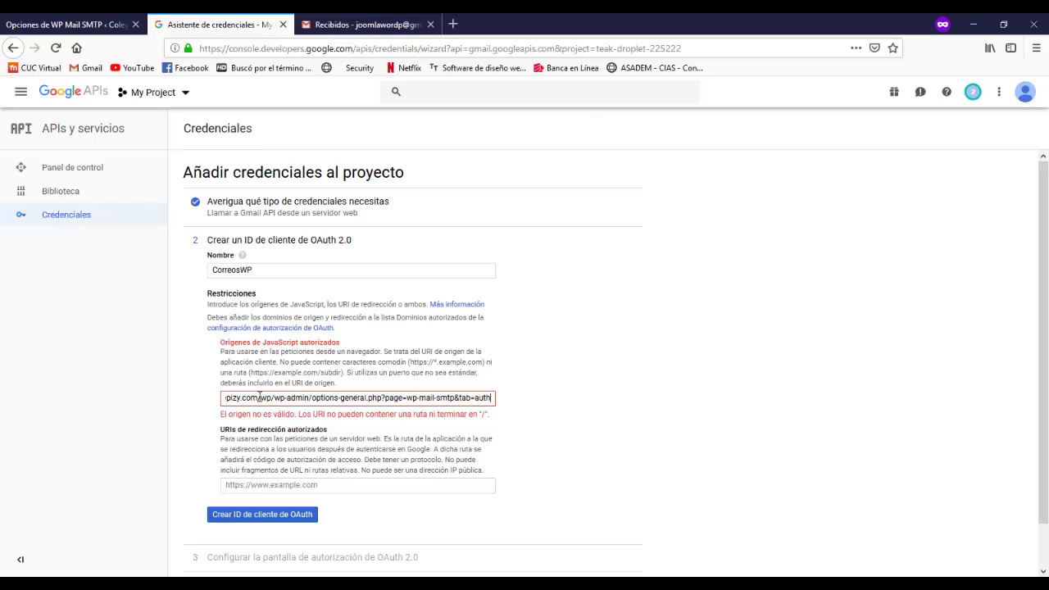
key("shift+End")
key("BackSpace")
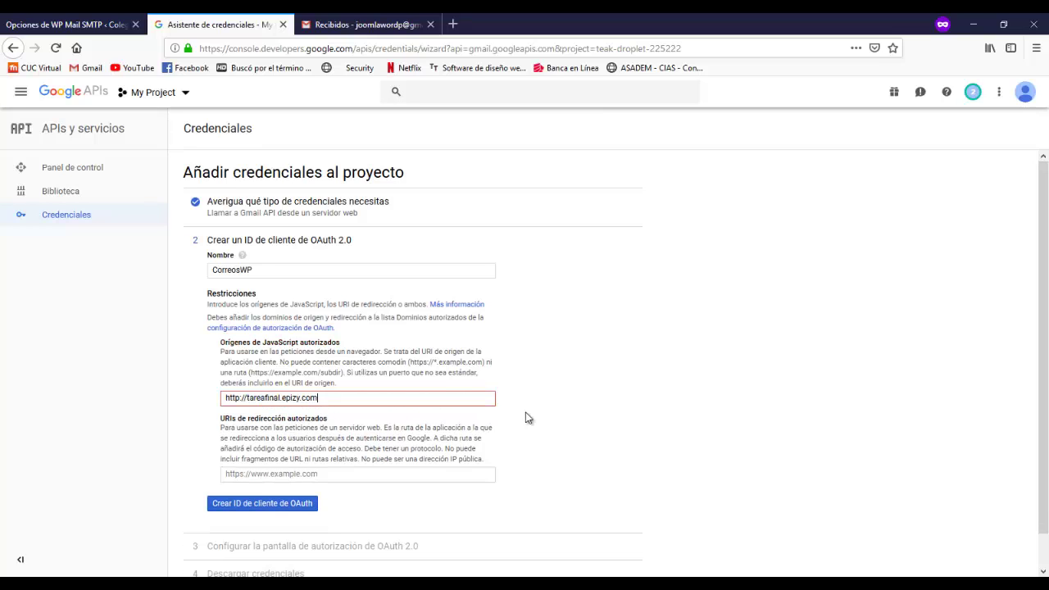
left_click(304, 474)
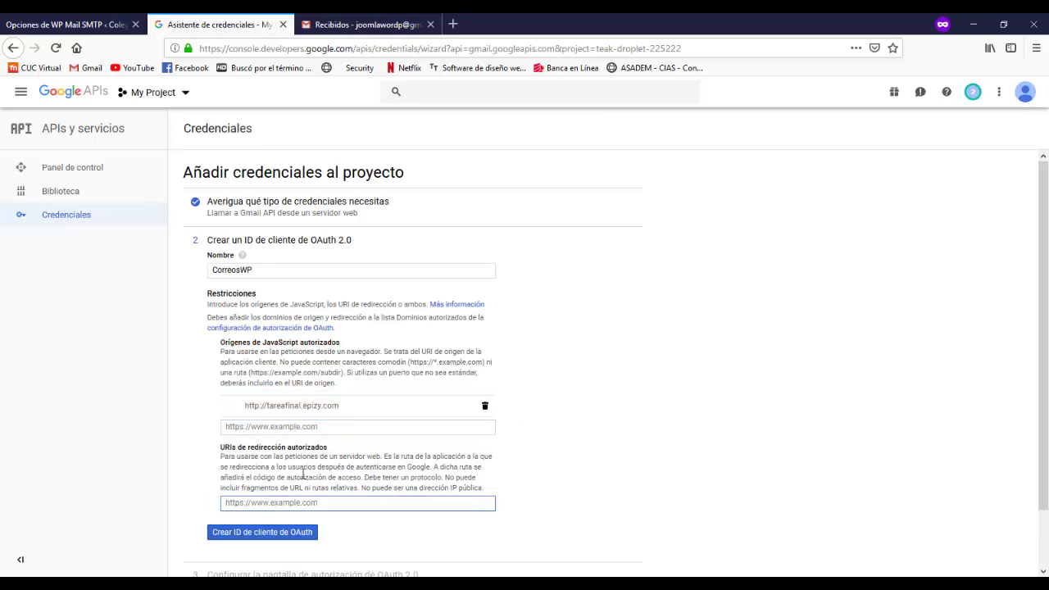
key("ctrl+v")
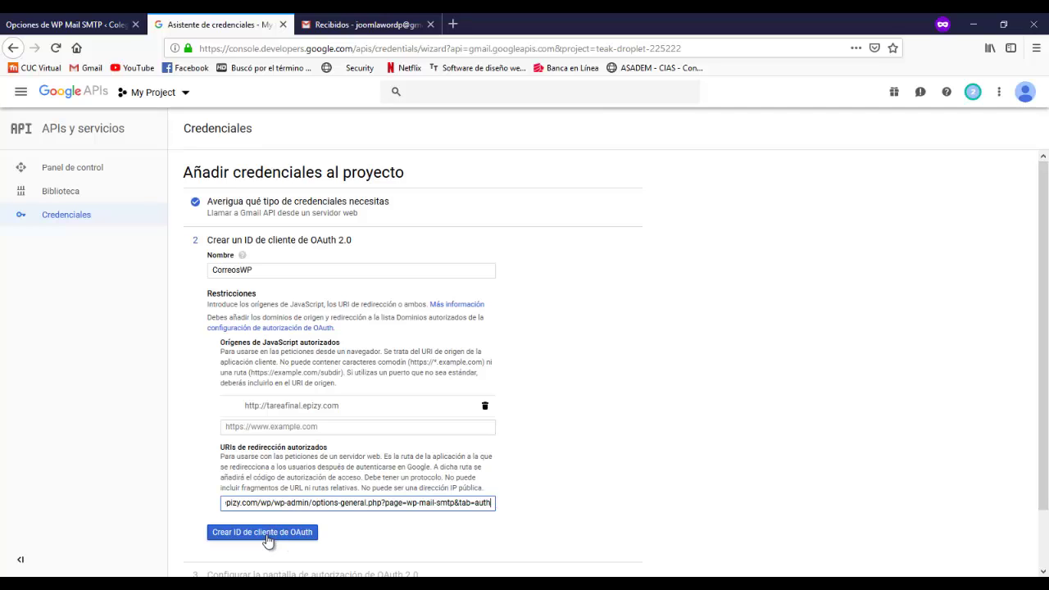
left_click(266, 537)
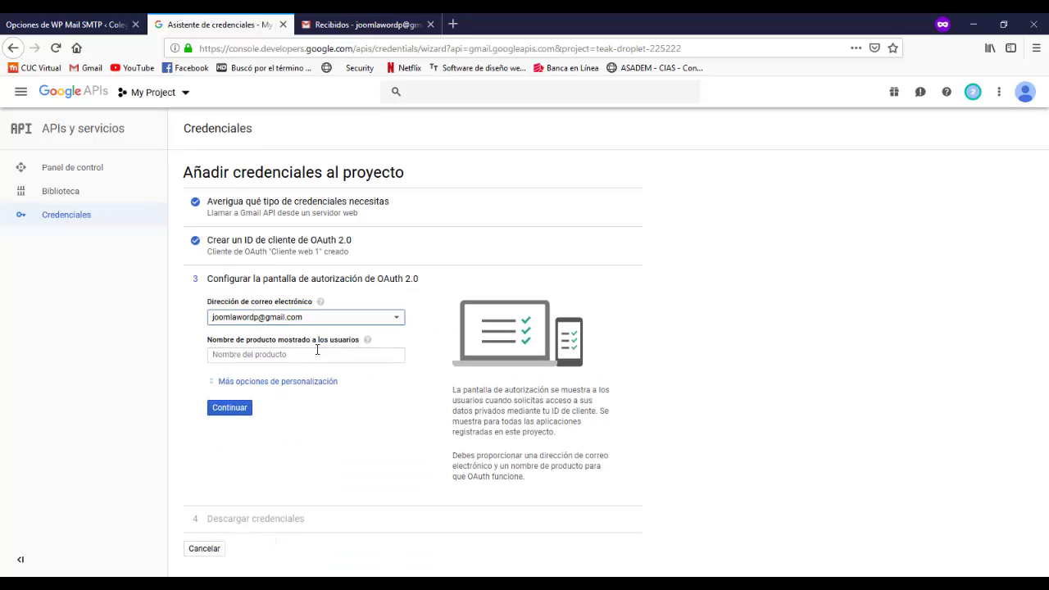
- Enter the consent-screen product name and finish the wizard, deferring the credentials download
left_click(302, 353)
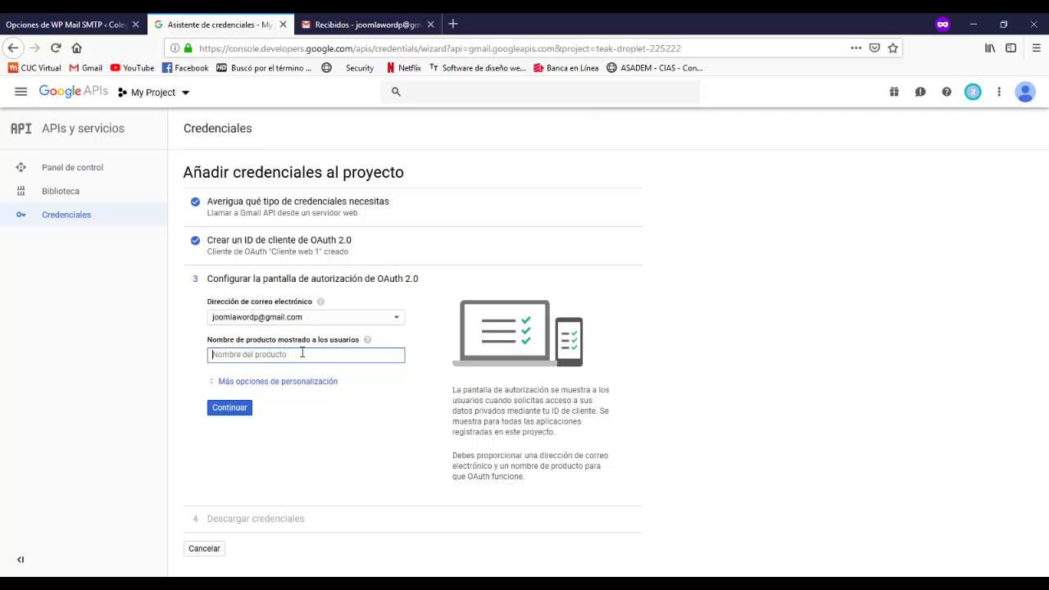
type("CorreosWP")
left_click(223, 412)
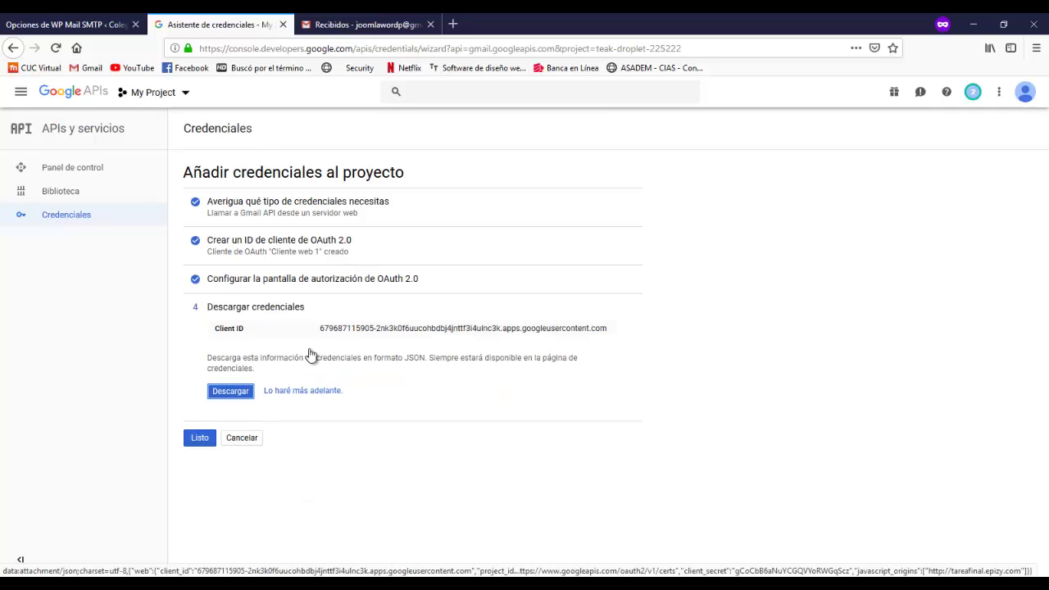
left_click(299, 391)
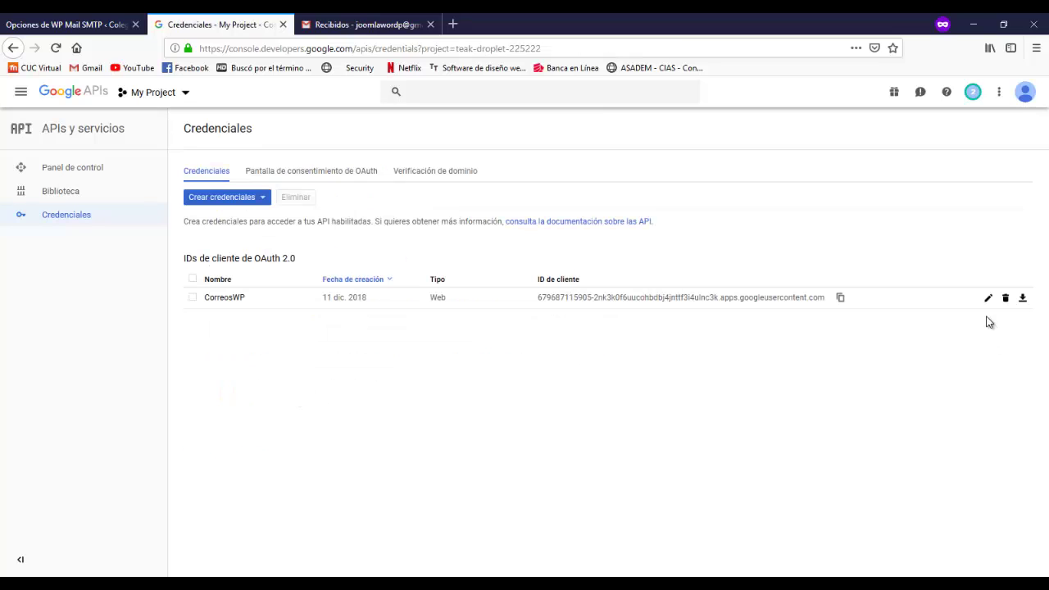
- Open the CorreosWP web client's details and select its client ID
left_click(987, 300)
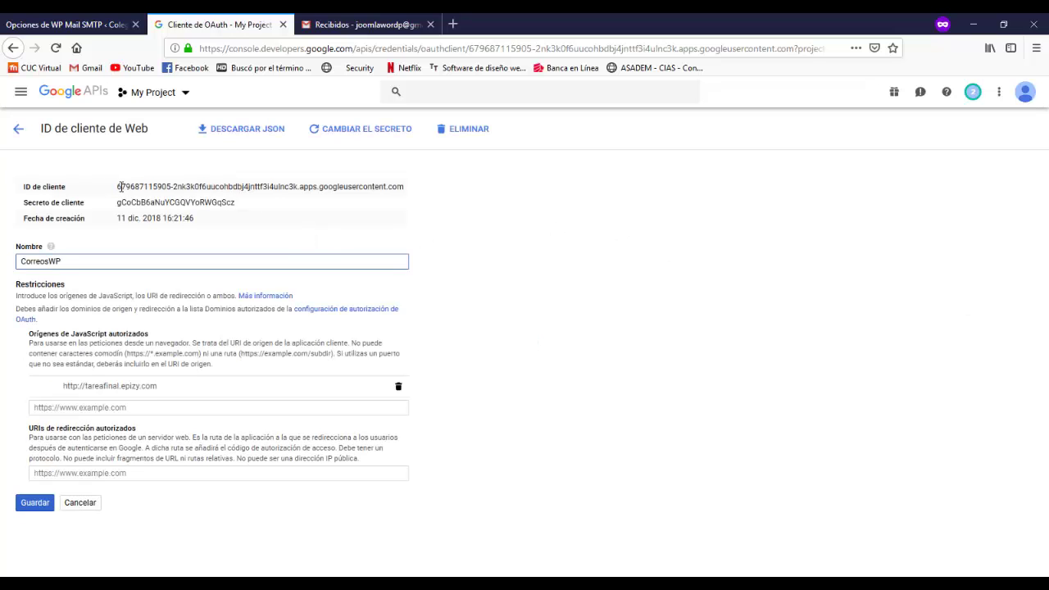
left_click_drag(120, 187, 116, 187)
double_click(253, 204)
left_click(254, 207)
triple_click(147, 187)
double_click(148, 187)
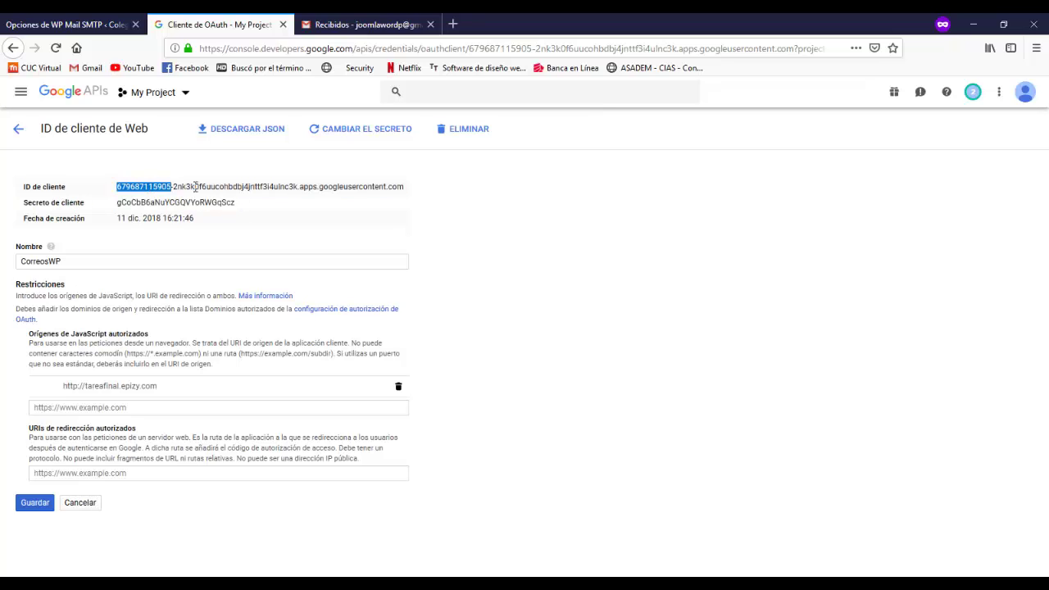
left_click(337, 188)
left_click_drag(402, 188, 117, 187)
double_click(118, 187)
- Copy the client ID and secret into the ID cliente and Clave secreta fields, then save
left_click(80, 24)
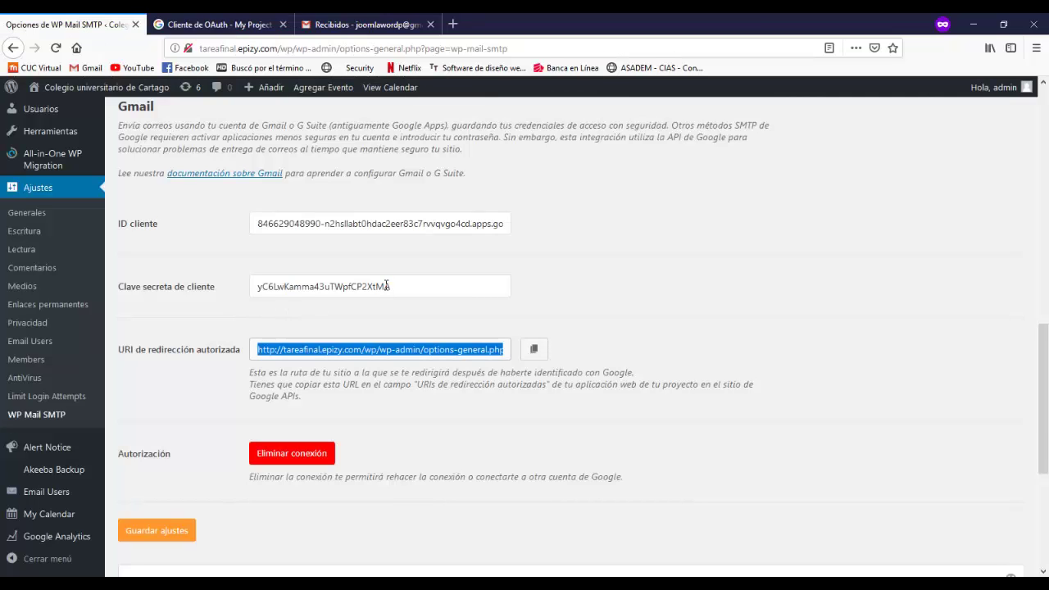
left_click_drag(259, 224, 663, 304)
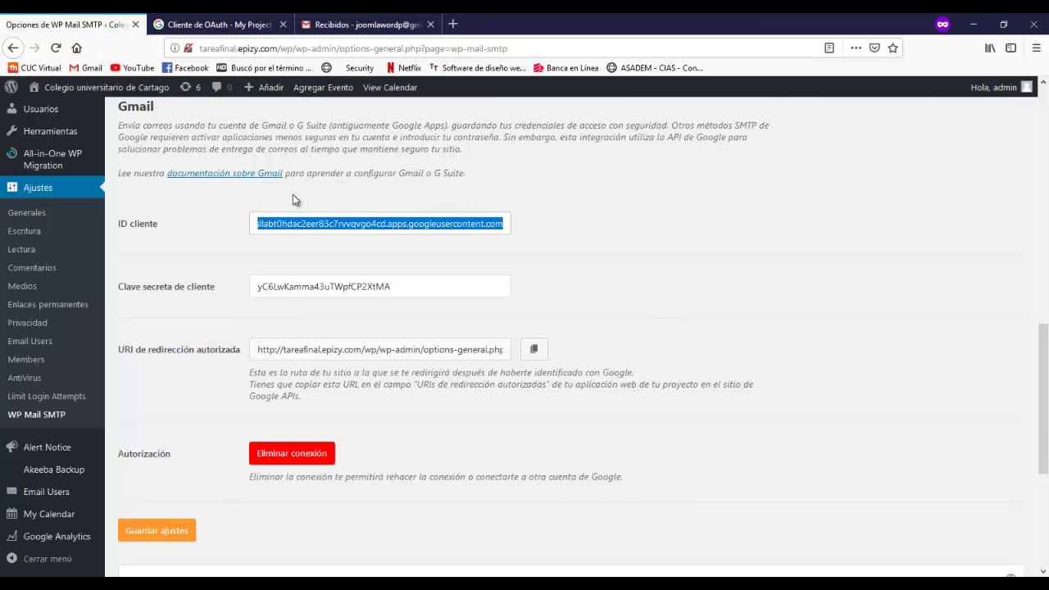
left_click(205, 19)
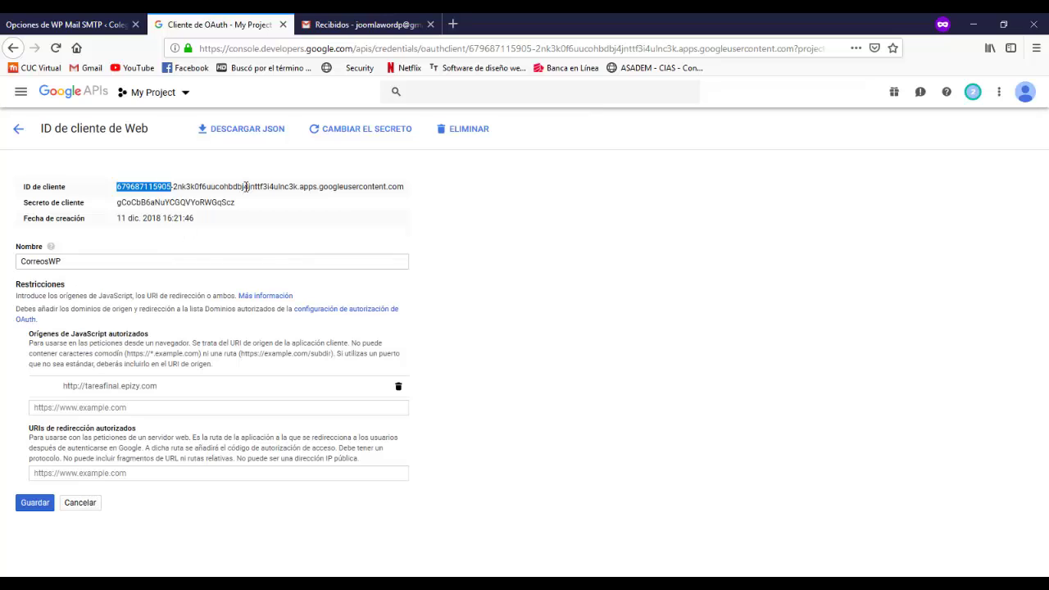
double_click(205, 203)
left_click(96, 20)
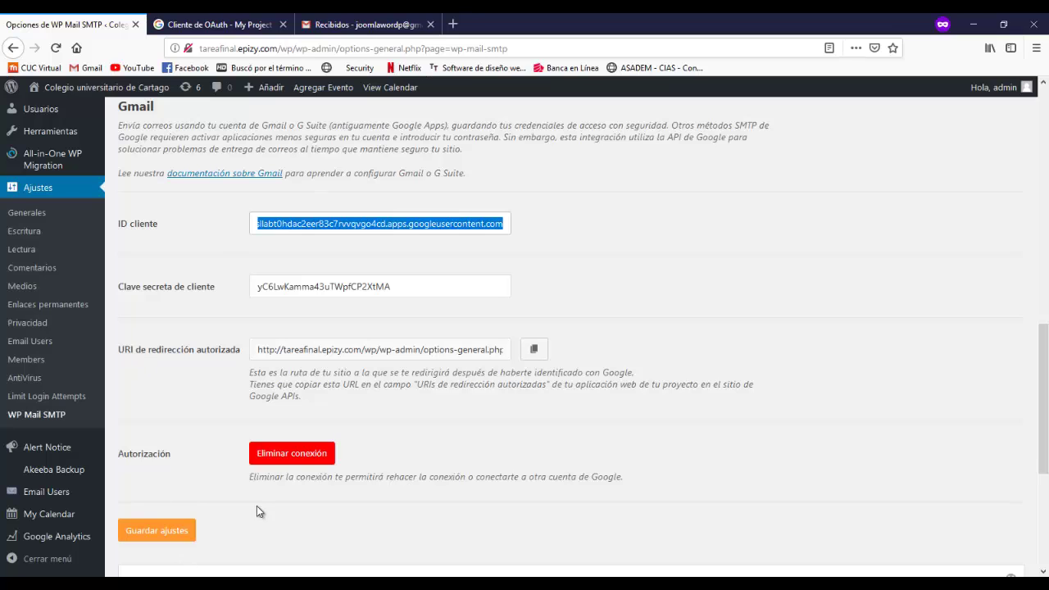
left_click(160, 532)
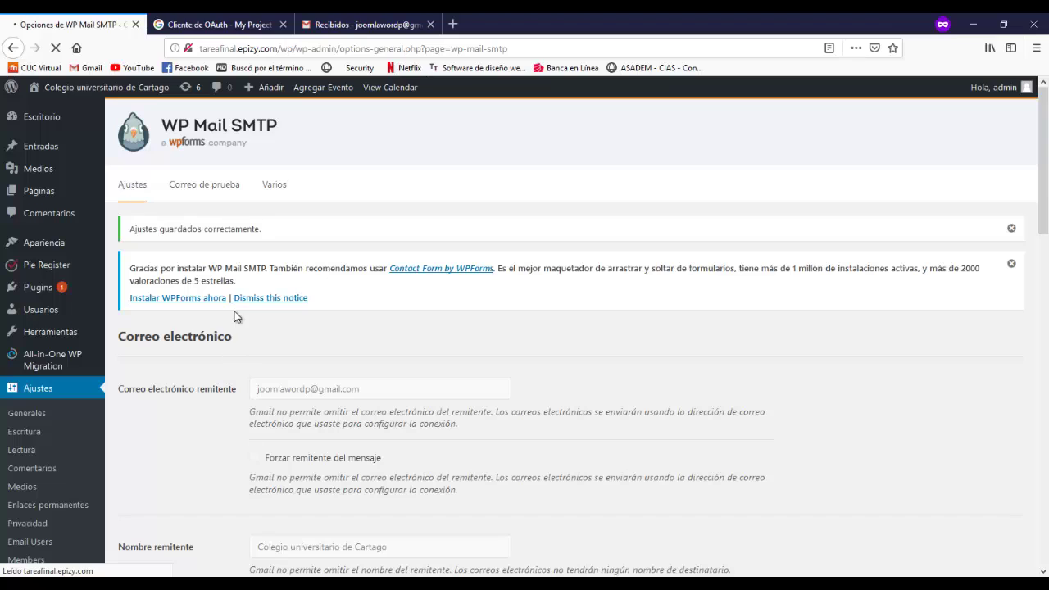
left_click_drag(152, 230, 210, 233)
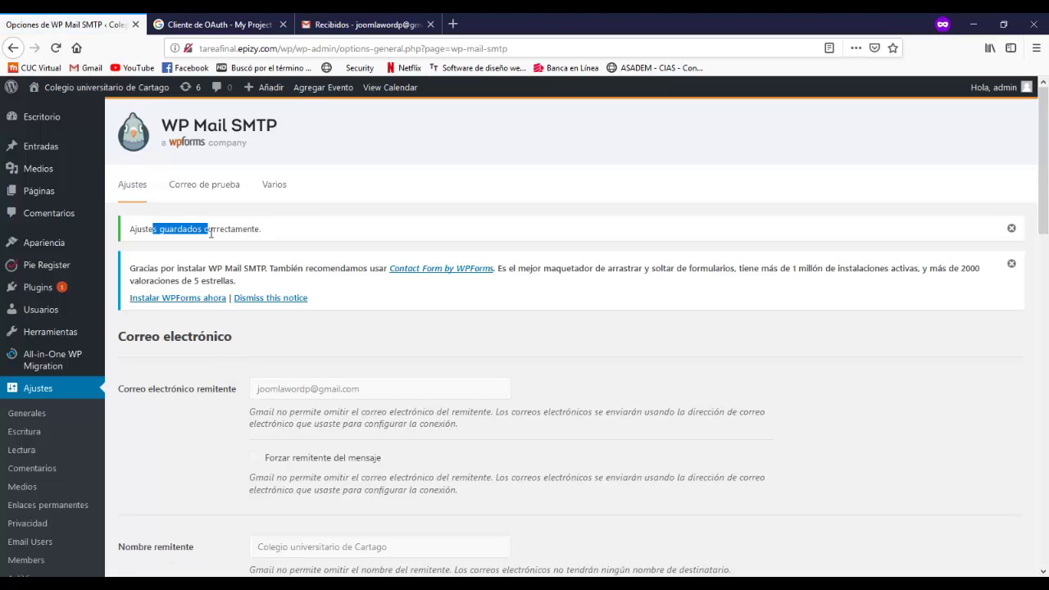
left_click(297, 225)
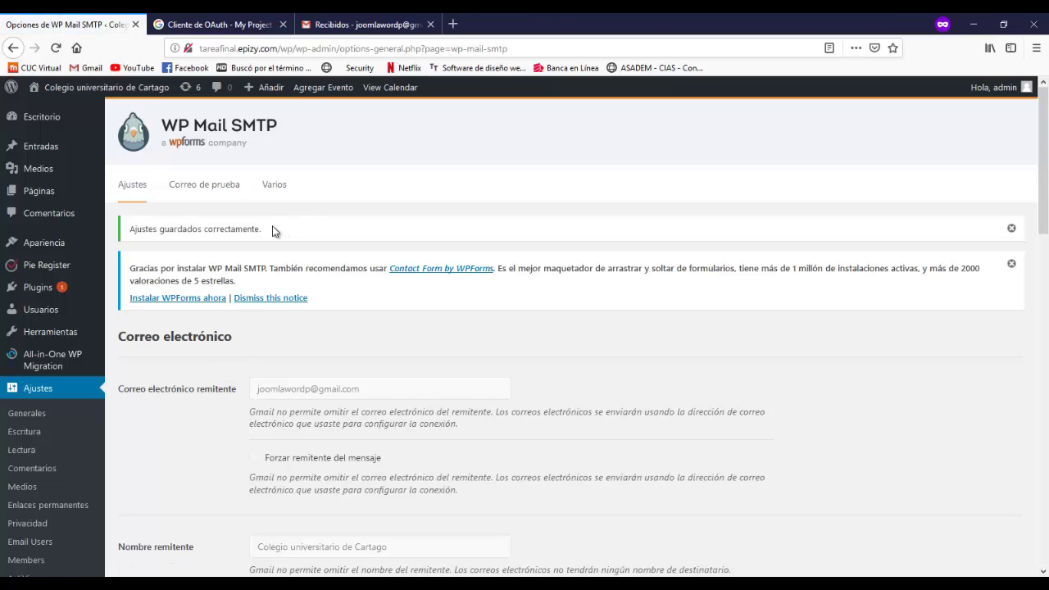
- Send the Correo de prueba HTML test email to the Gmail account address
left_click(209, 196)
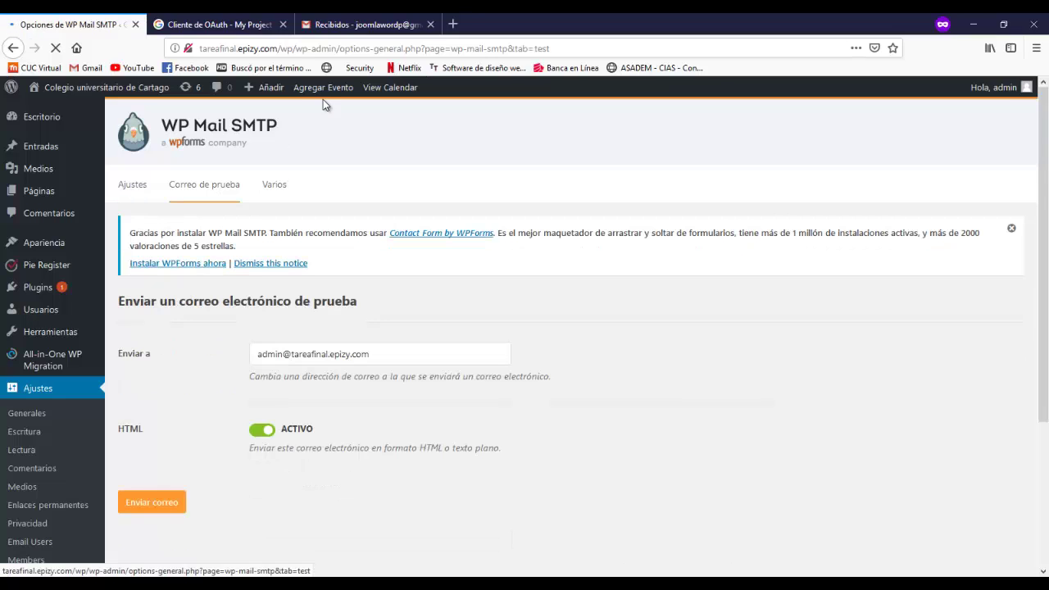
left_click(386, 354)
left_click_drag(386, 355, 230, 346)
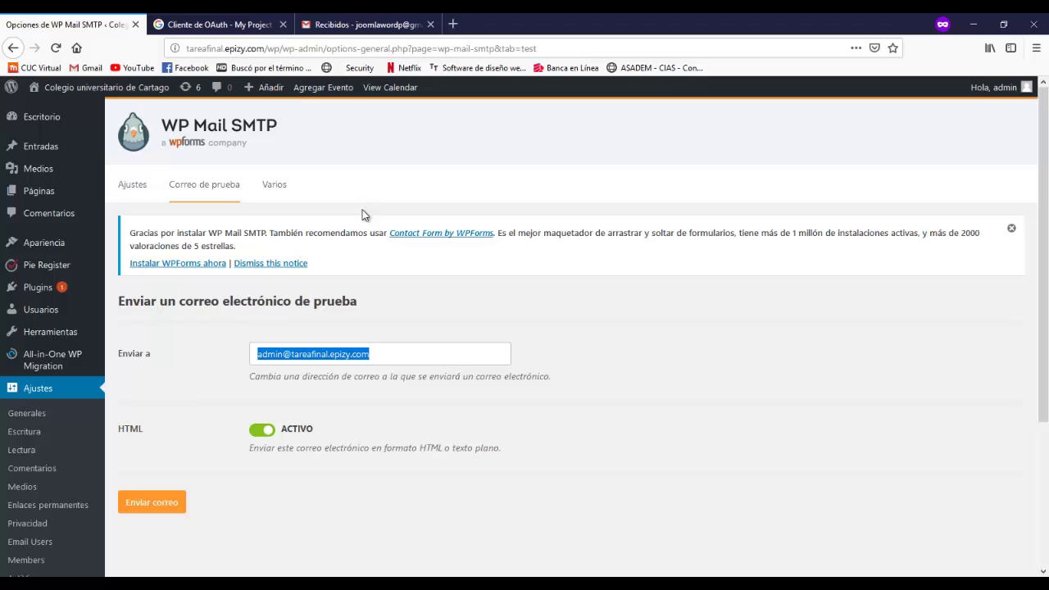
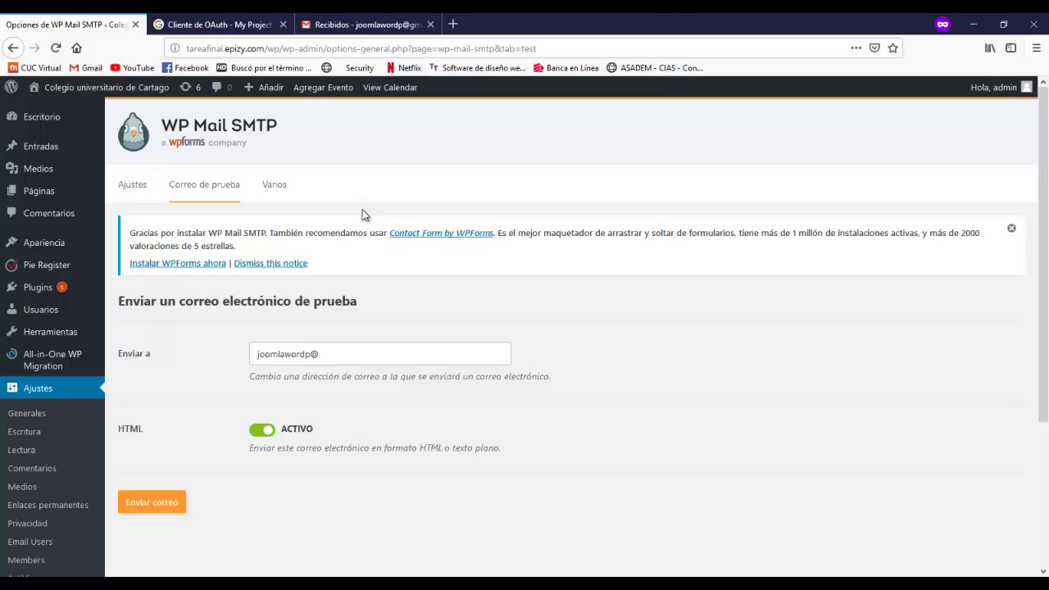
left_click(149, 500)
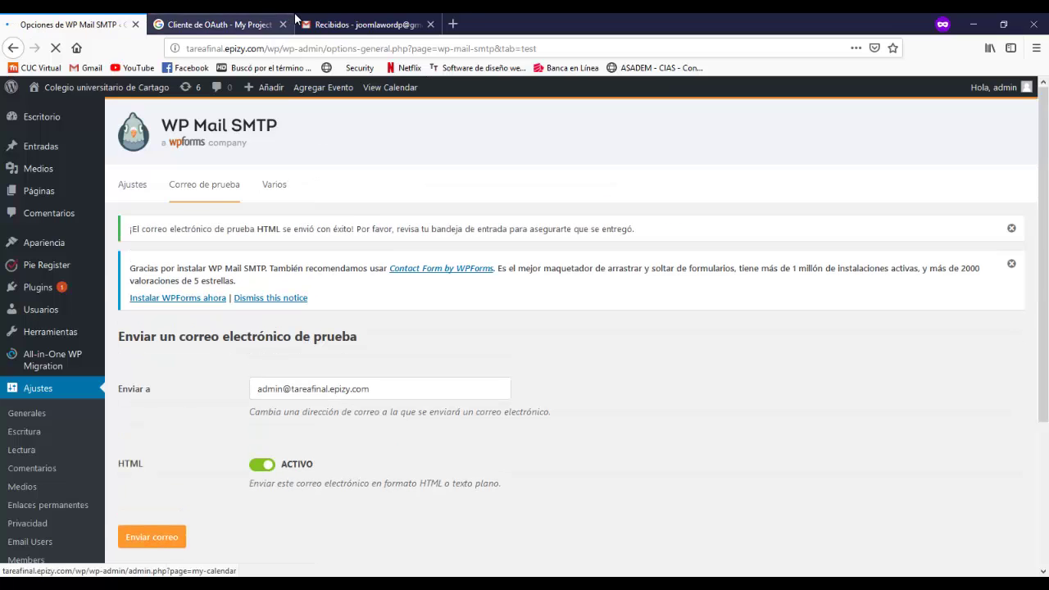
left_click(343, 23)
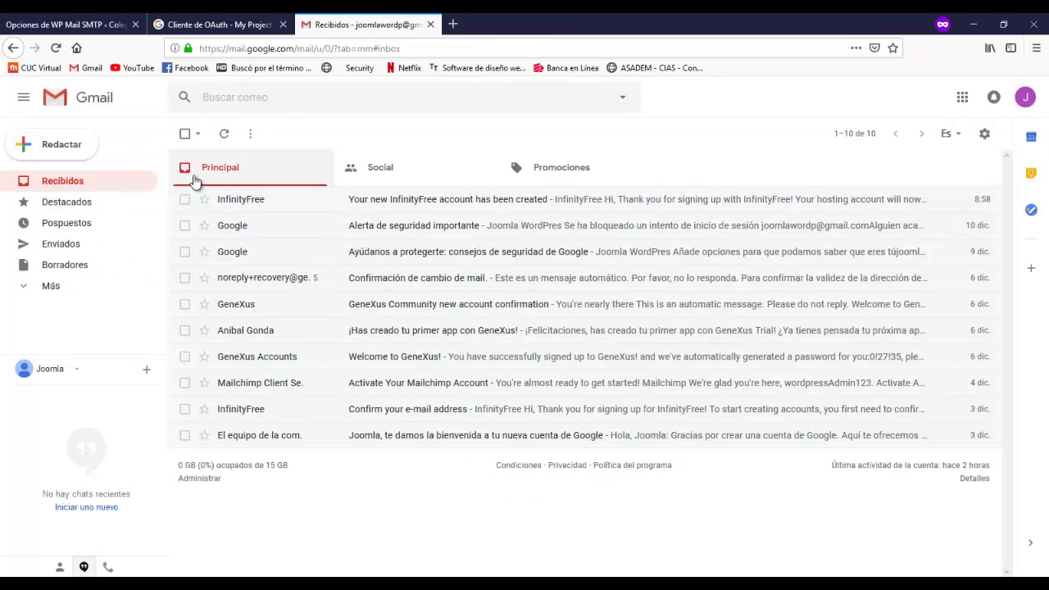
- Refresh Gmail, read the 'WP Mail SMTP: Correo de prueba' message, and return to WordPress
left_click(223, 134)
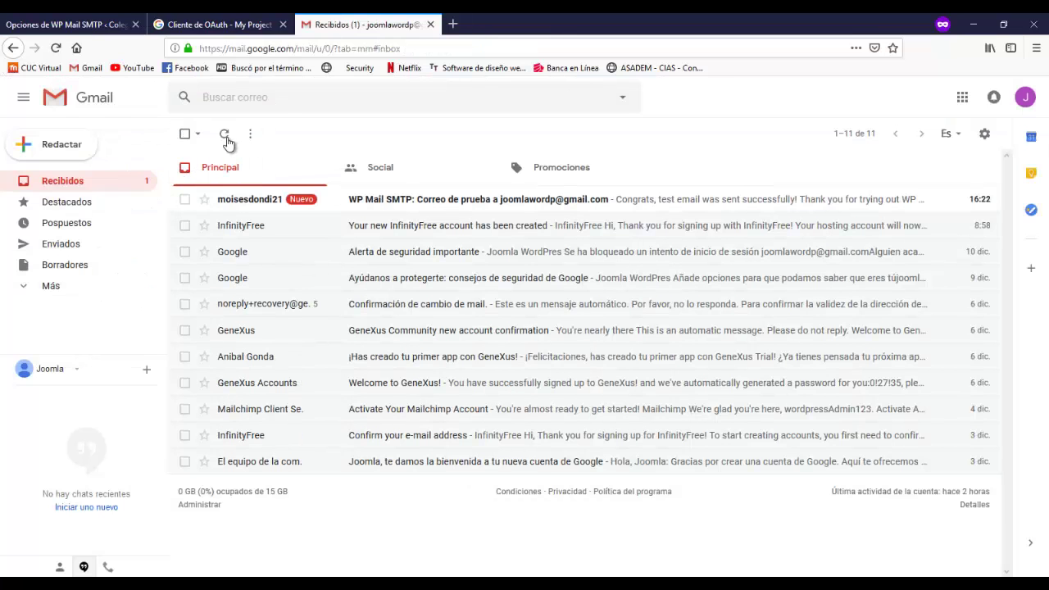
left_click(346, 201)
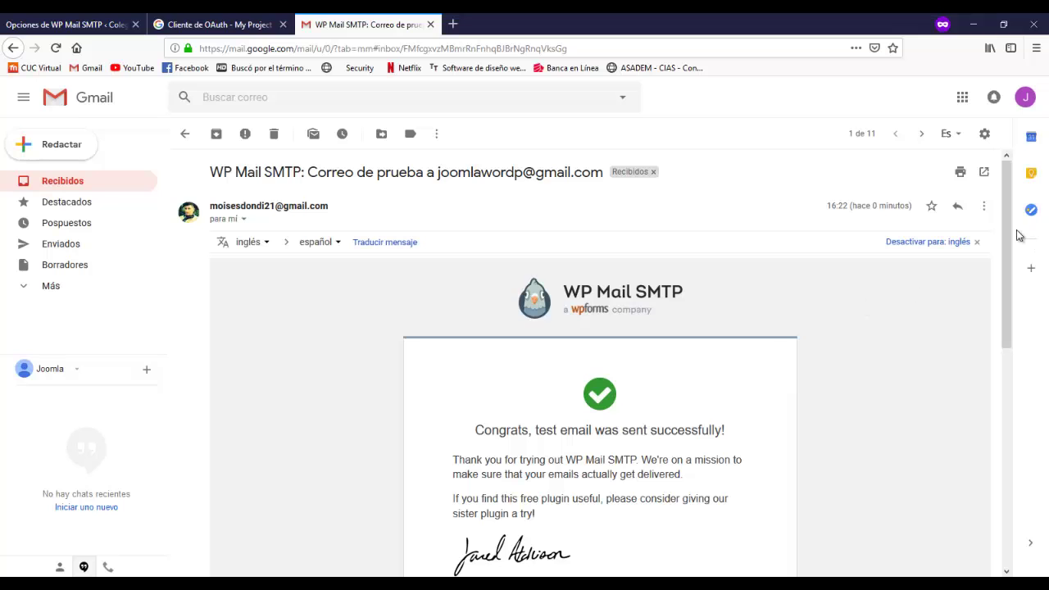
left_click_drag(1006, 225, 1003, 306)
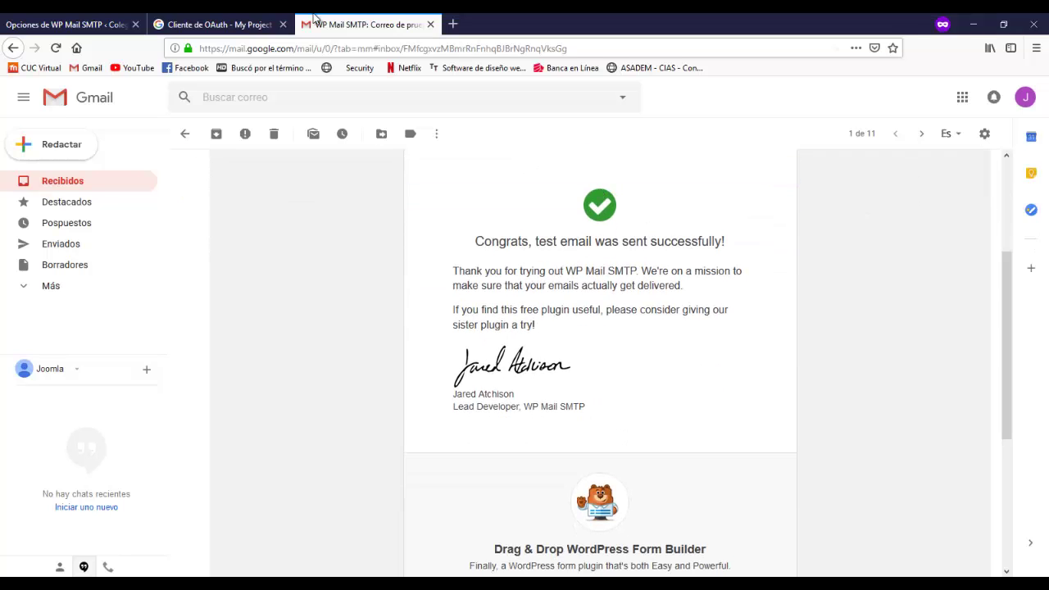
left_click(234, 23)
left_click(72, 23)
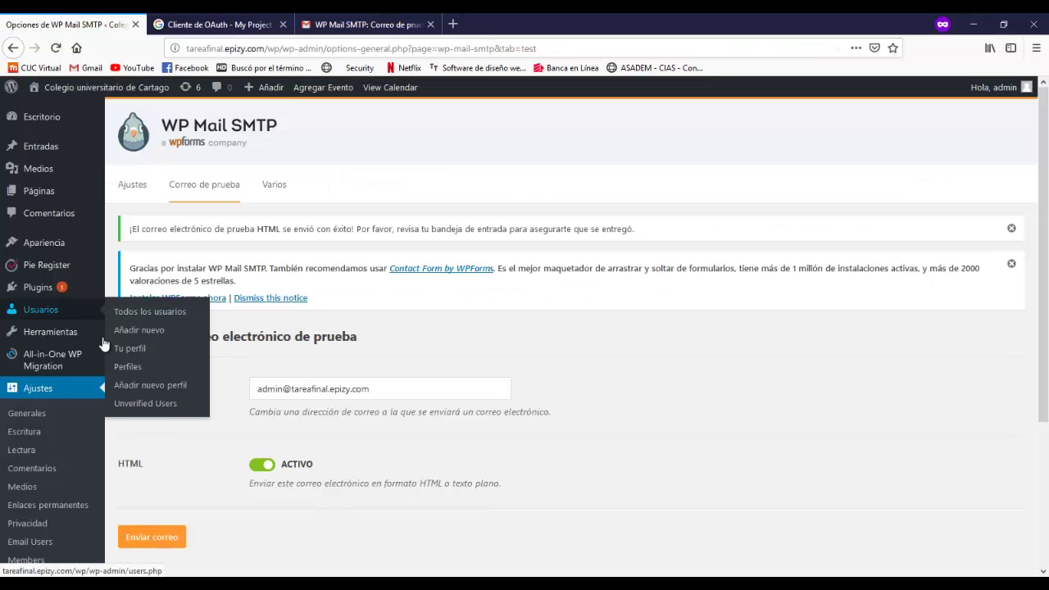
scroll(1032, 247, "down", 2)
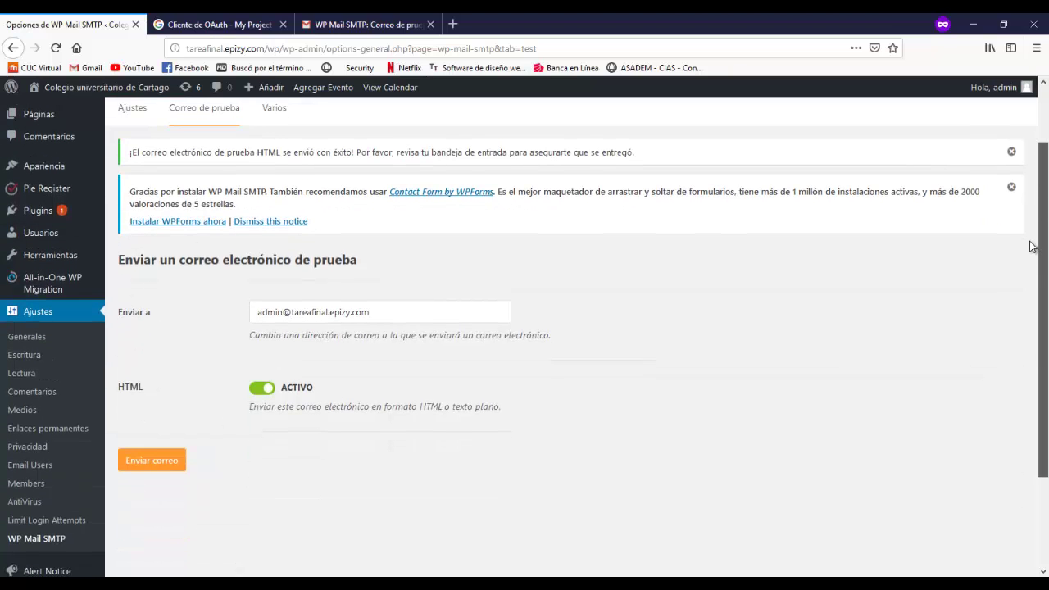
scroll(1023, 279, "down", 2)
scroll(984, 369, "up", 4)
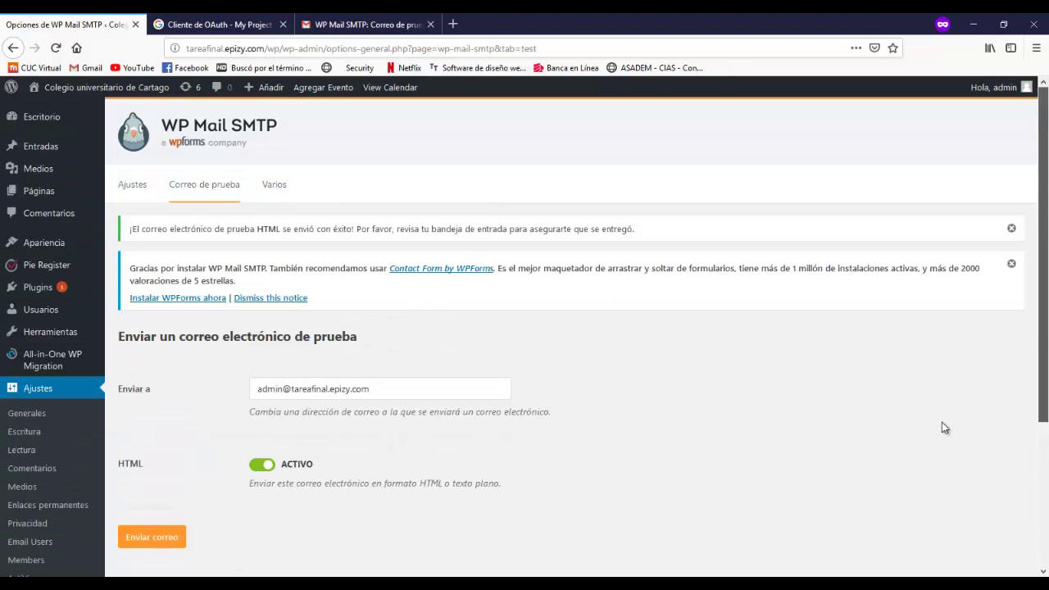
scroll(942, 427, "down", 5)
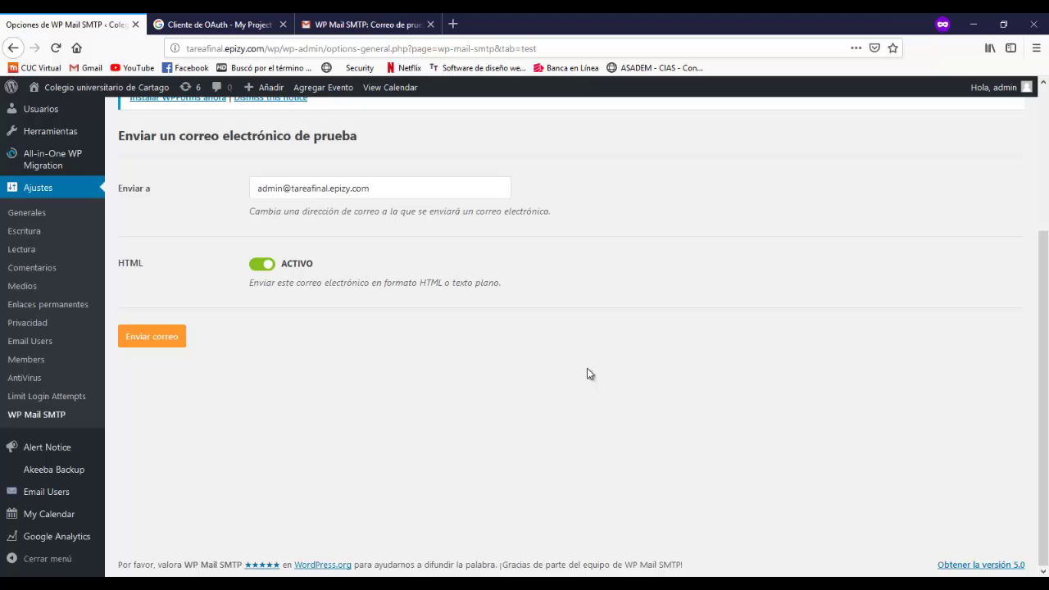
mouse_move(58, 497)
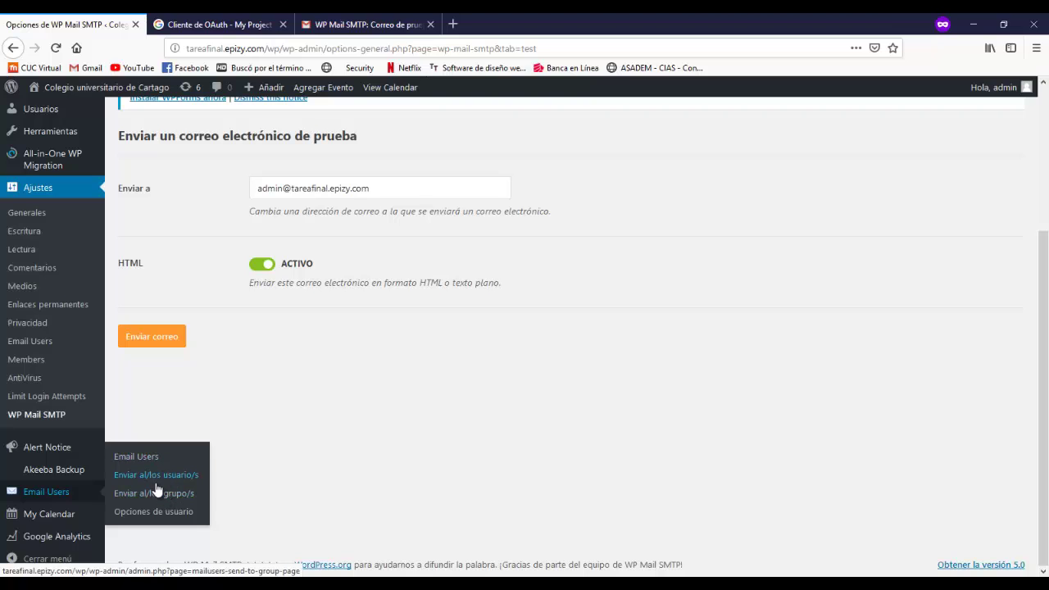
- Address a group email to Rol - Suscriptor with subject 'Bolda de empleo'
left_click(145, 493)
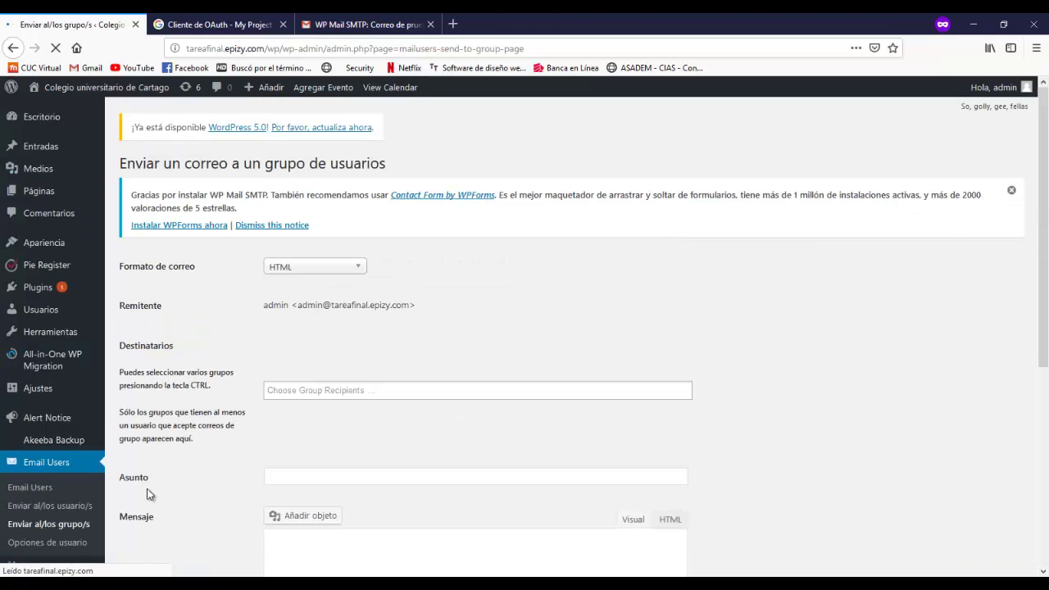
left_click(393, 388)
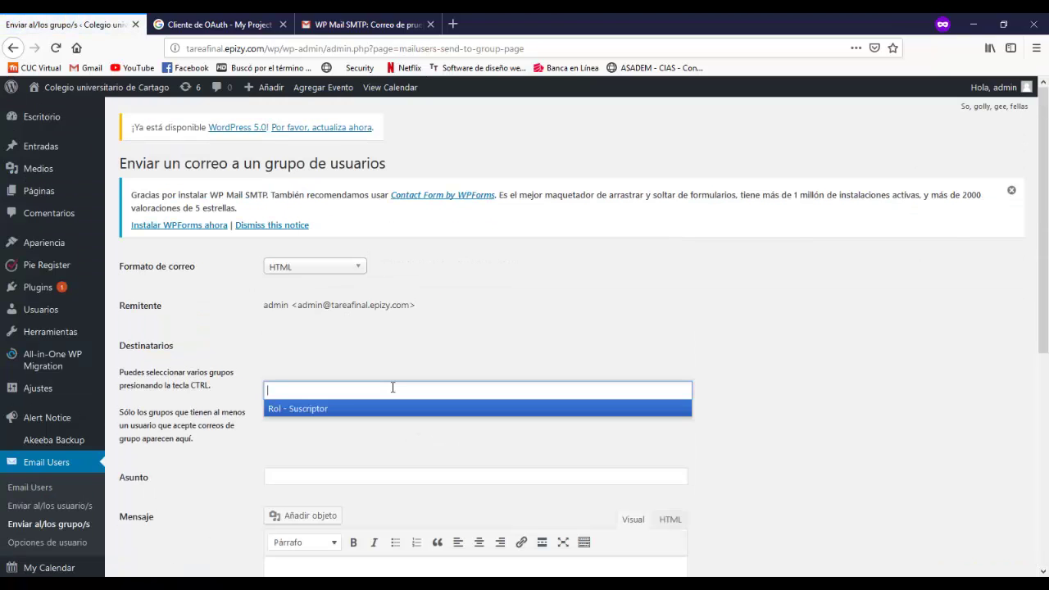
left_click(495, 303)
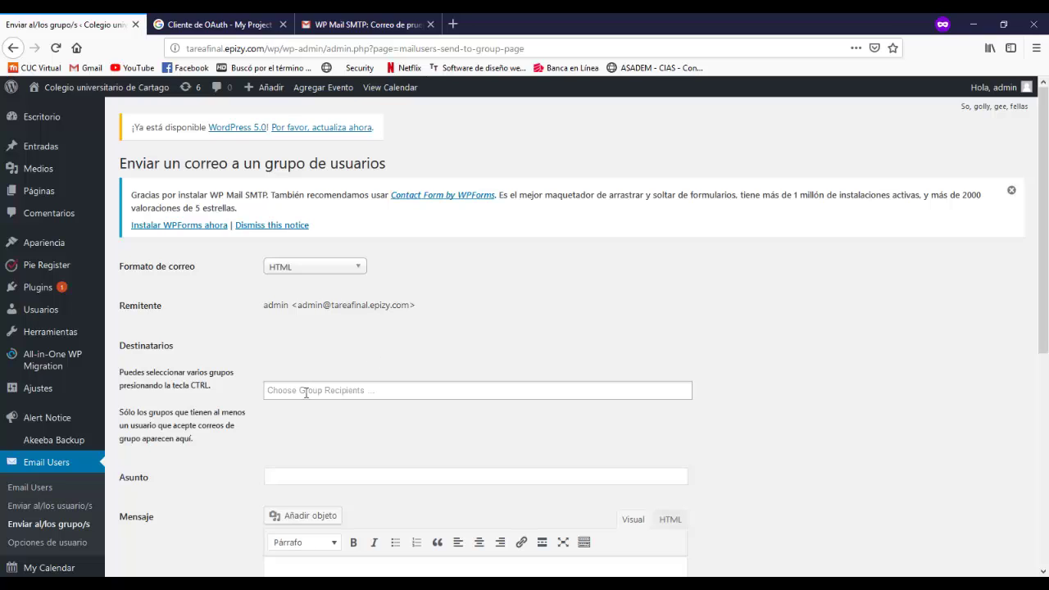
left_click(306, 391)
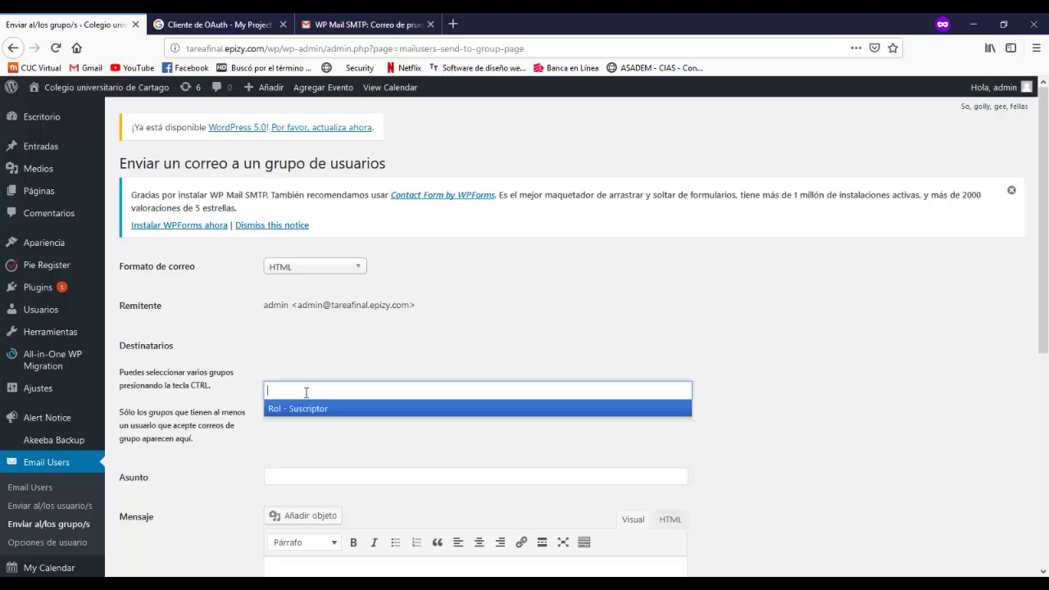
left_click(305, 410)
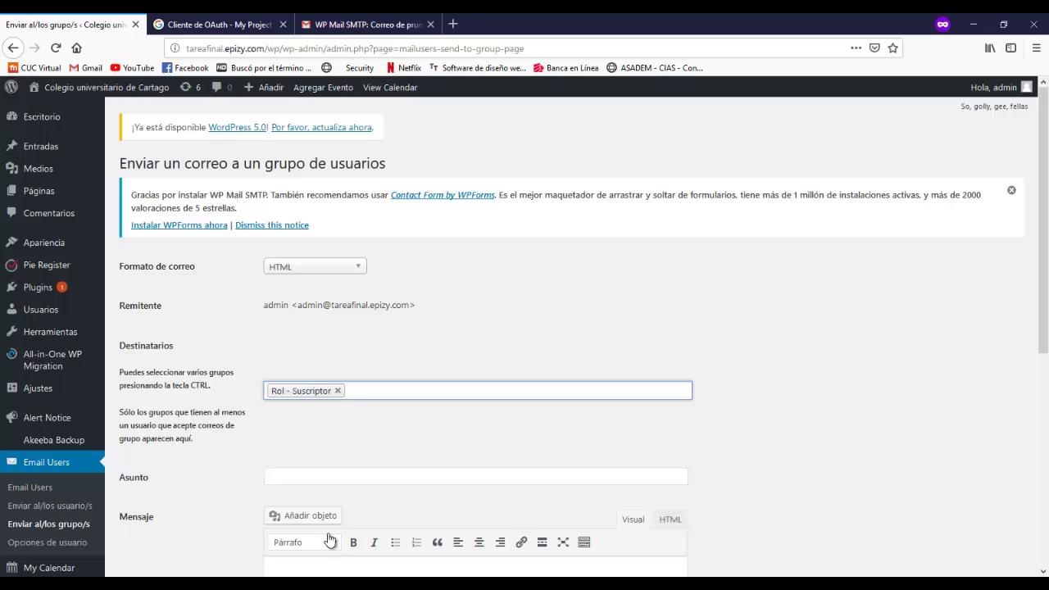
left_click(295, 477)
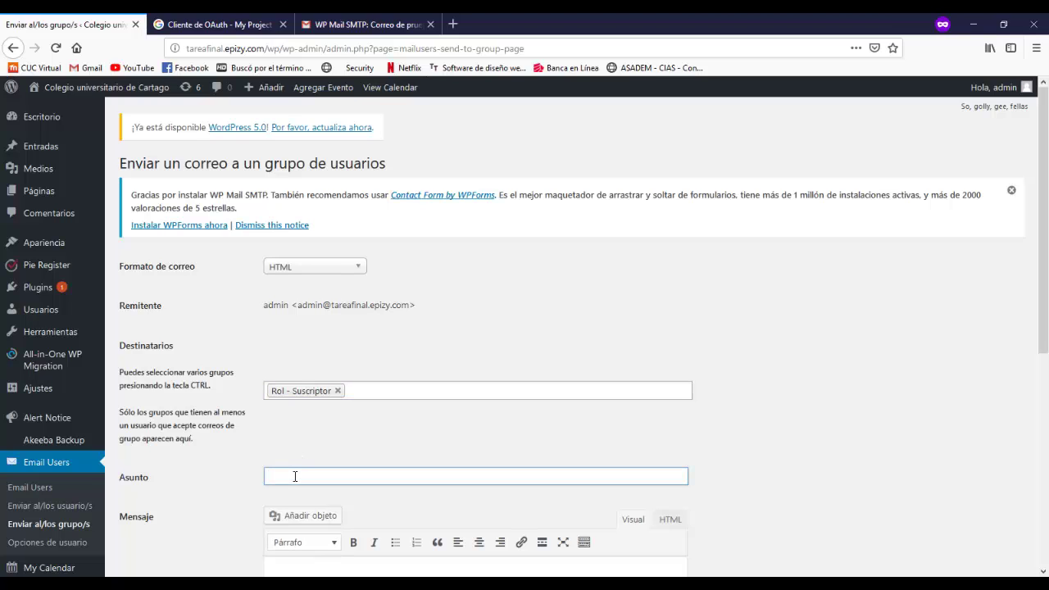
type("Bold")
type("a de empleo")
- Insert the course_2 photo from the media library into the message
scroll(1010, 379, "down", 3)
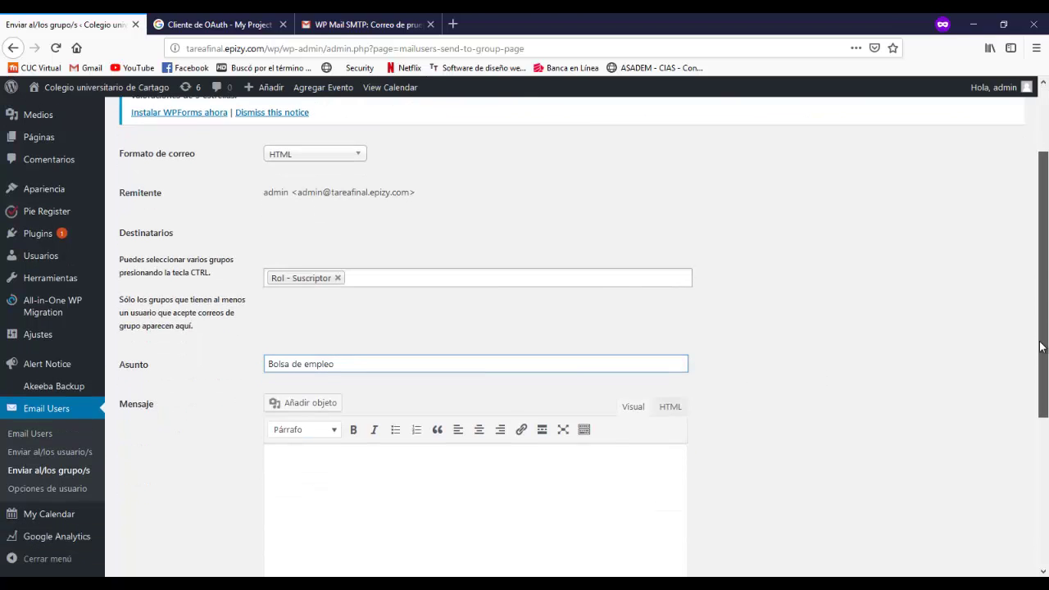
left_click(283, 345)
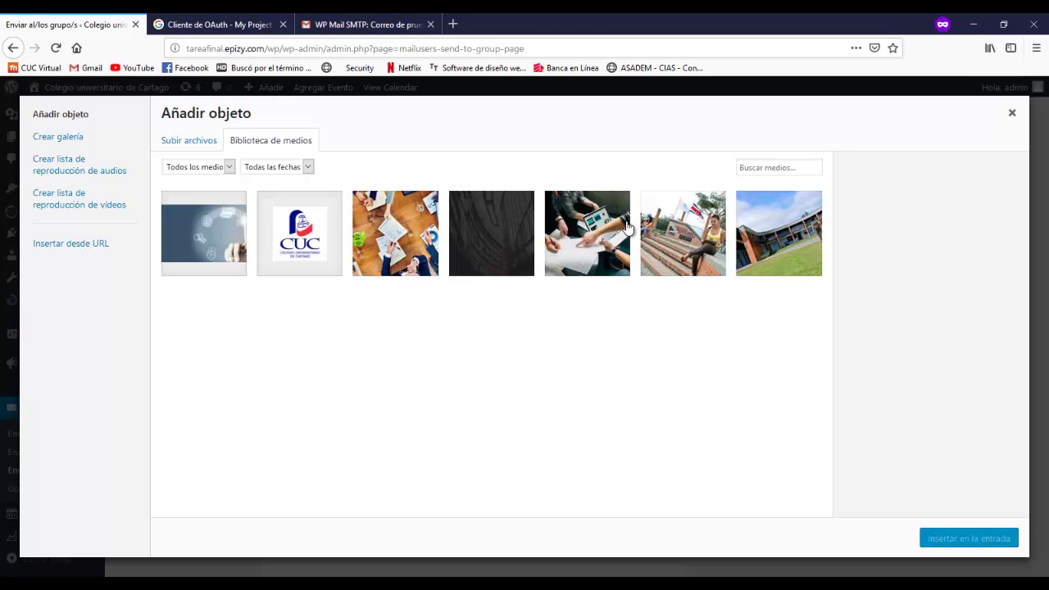
left_click(589, 236)
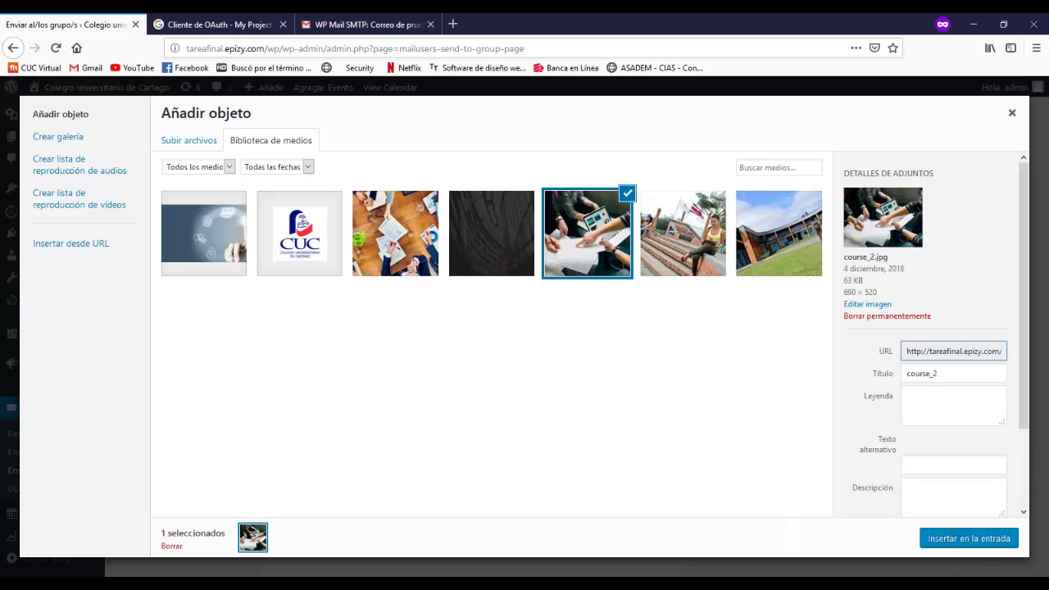
left_click(961, 545)
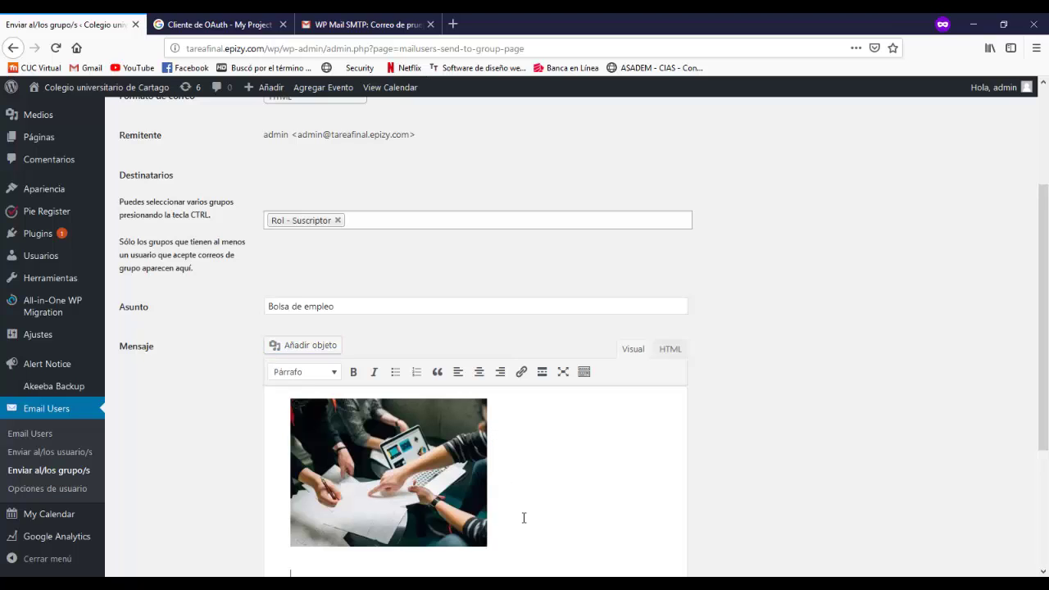
- Add 'Esperamos que encuentre pronto su trabajo.' on a new line below the photo
key("Return")
type("Esperamos que encuentr")
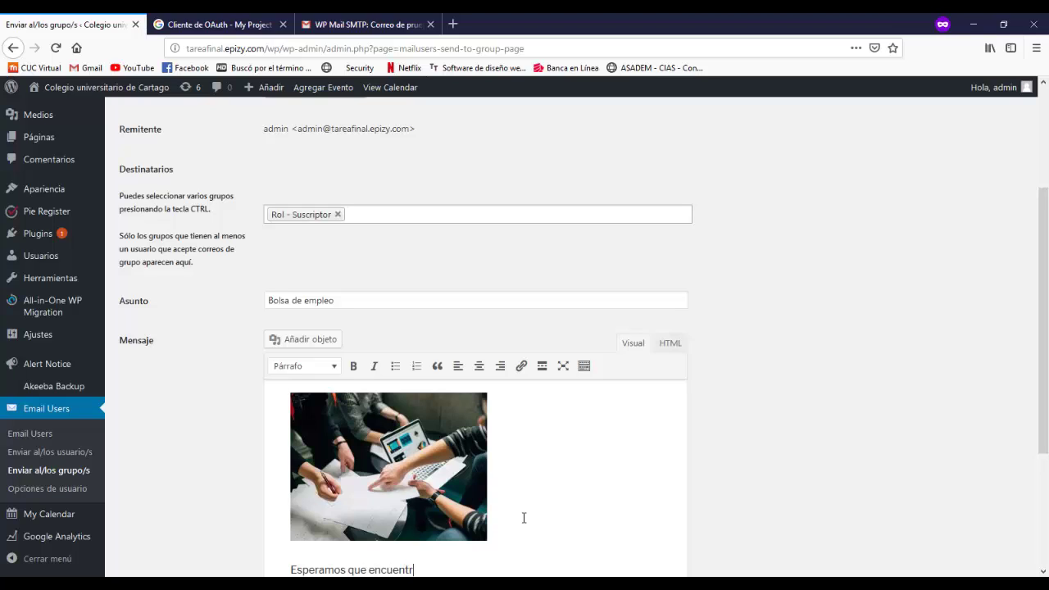
type("e pronto su trabajo.")
scroll(742, 337, "down", 3)
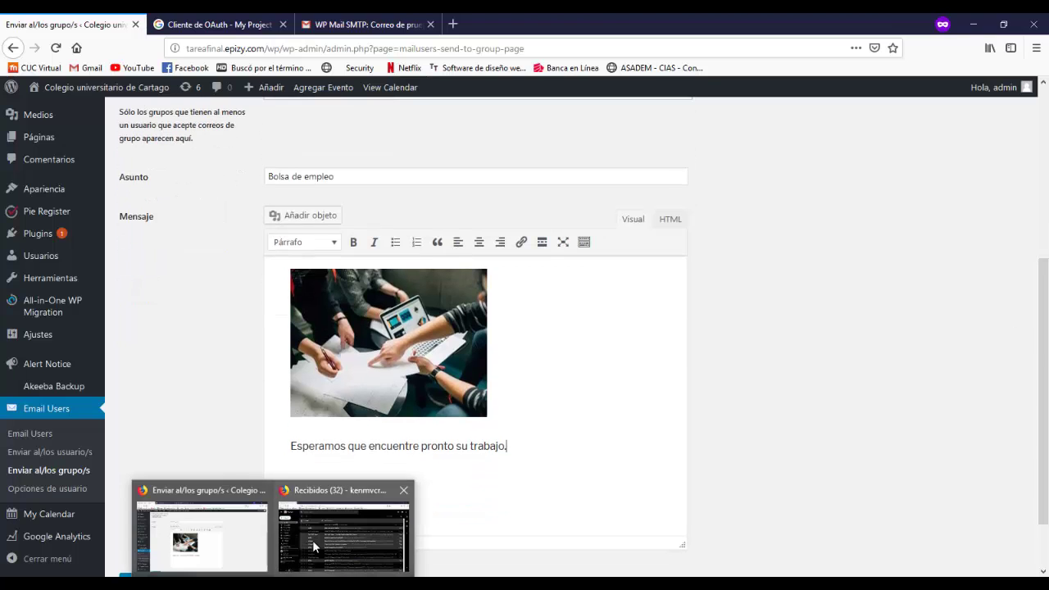
left_click(313, 540)
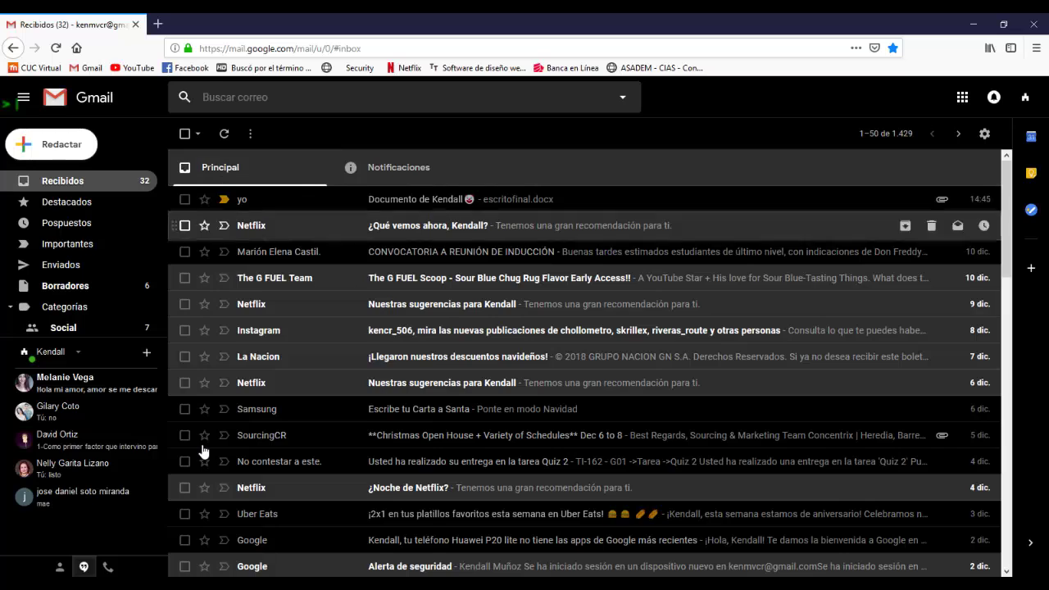
key("alt+Tab")
scroll(507, 508, "down", 2)
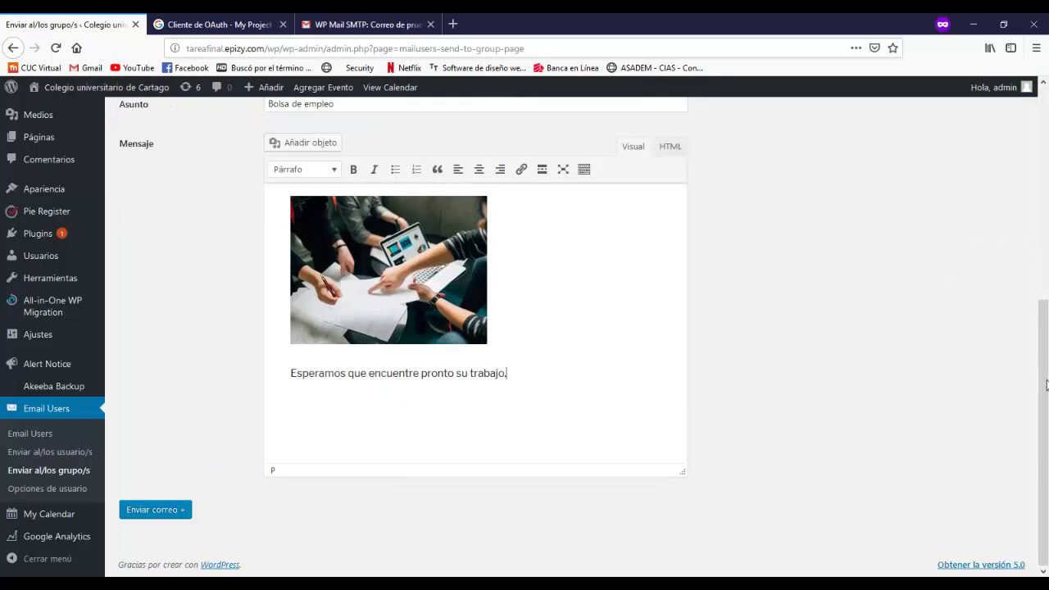
- Send the Bolsa de empleo group email and check the notice confirming it reached 3 users
left_click(155, 513)
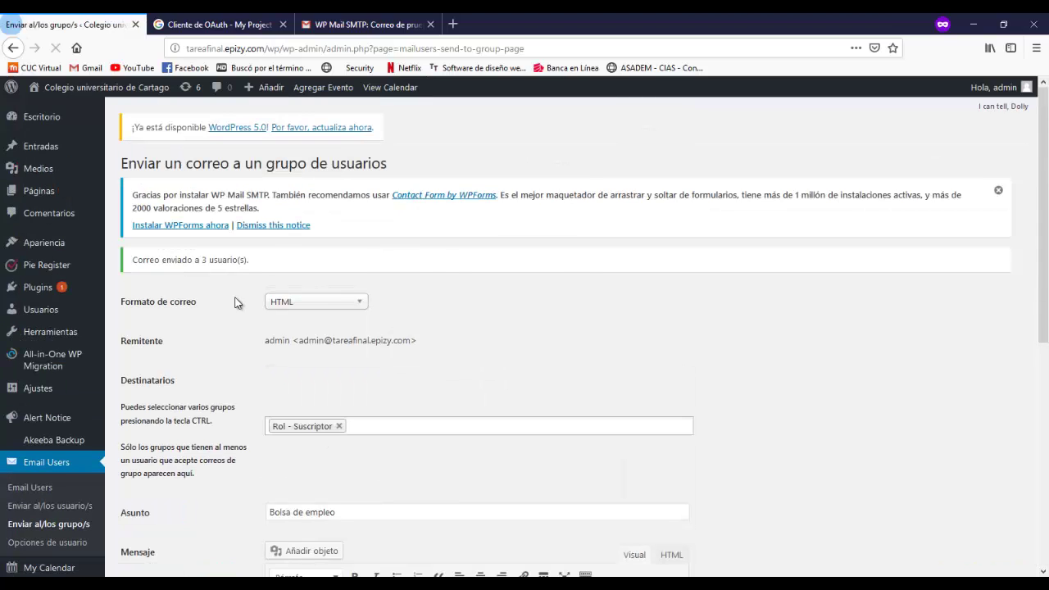
left_click_drag(262, 267, 207, 261)
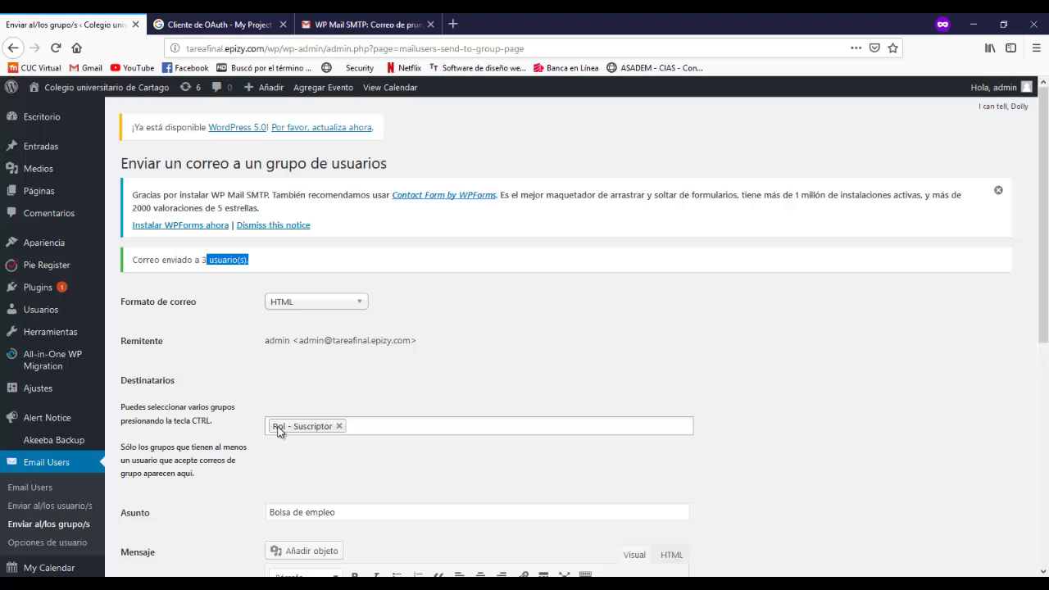
left_click(254, 275)
- In Gmail, mark the new message important and open the Bolsa de empleo email with its photo
left_click(344, 528)
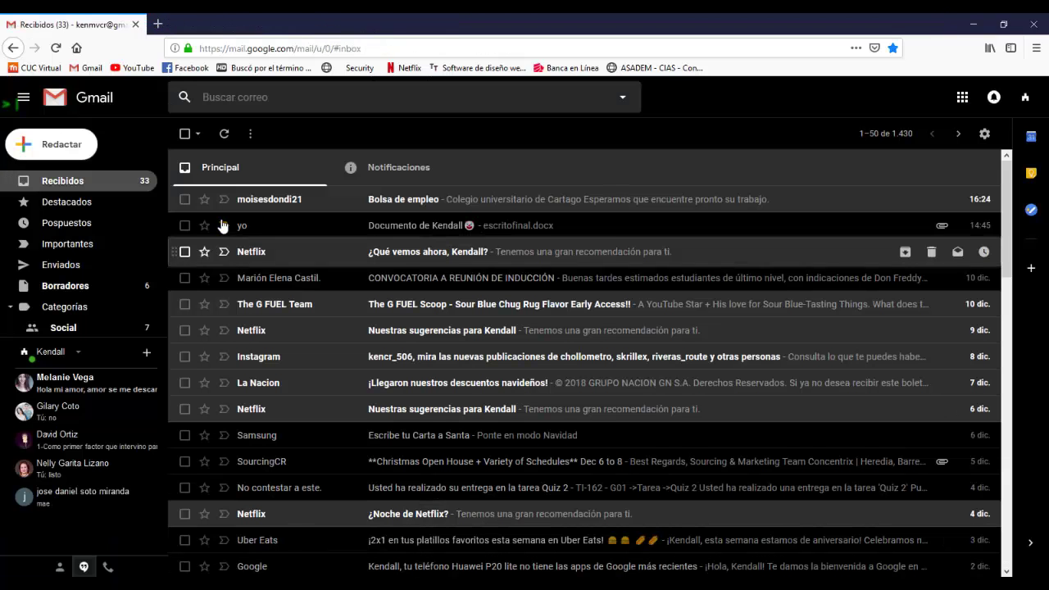
left_click(222, 226)
left_click(470, 204)
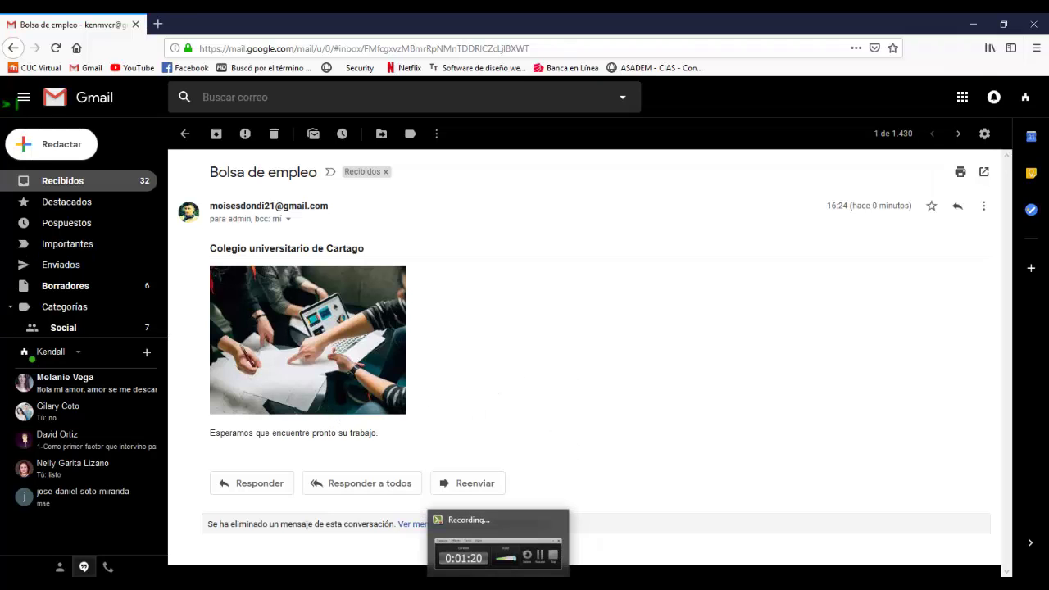
left_click(498, 543)
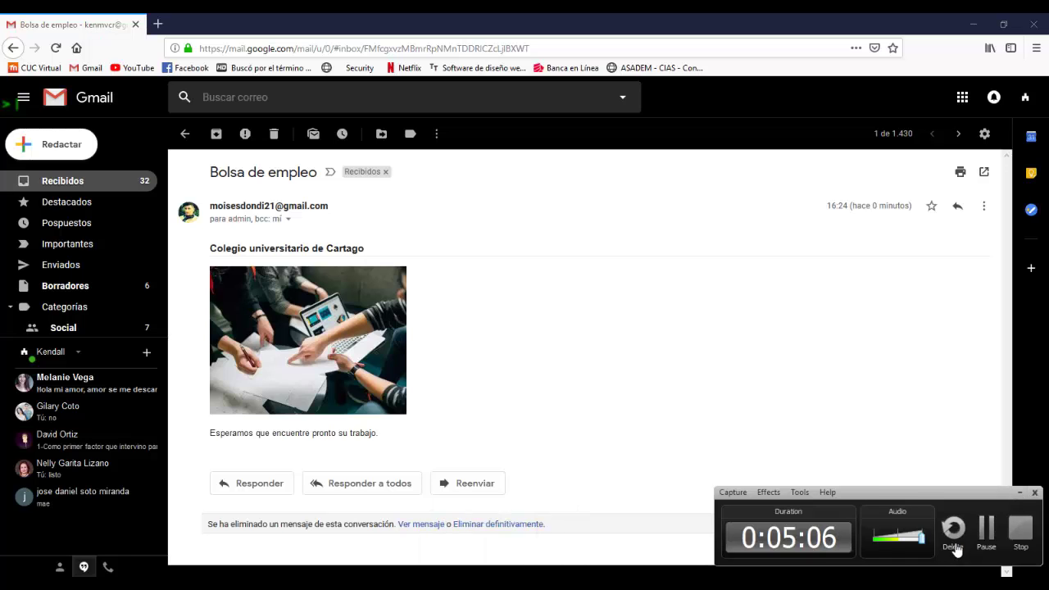